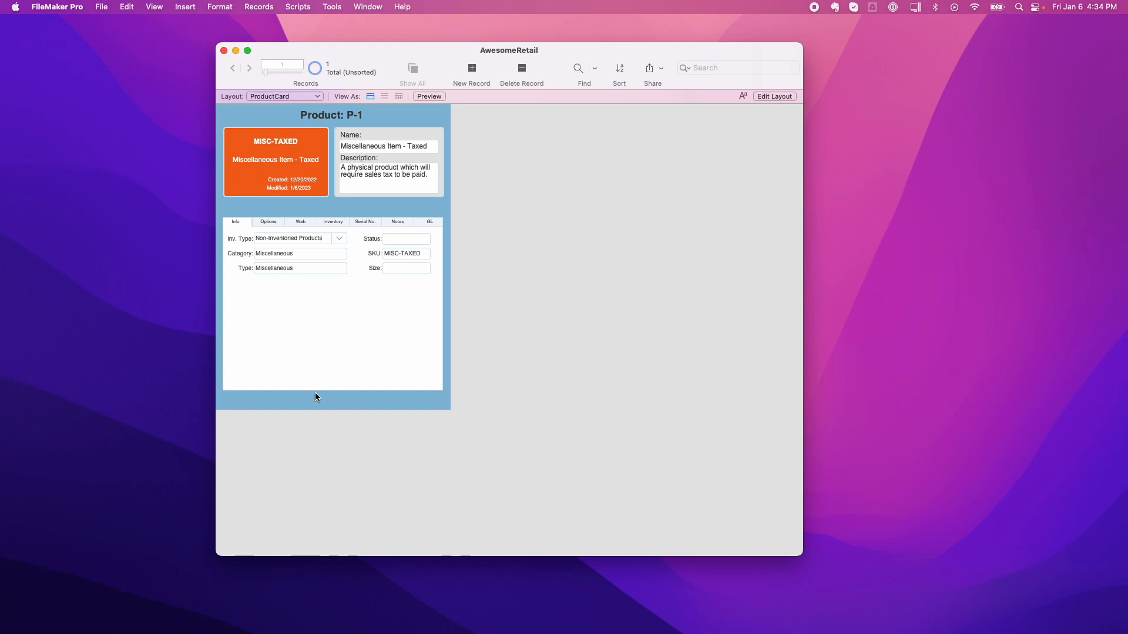
- Place the Taxable field with its label in the empty area of the Info tab and format it as a Checkbox Set
click(777, 96)
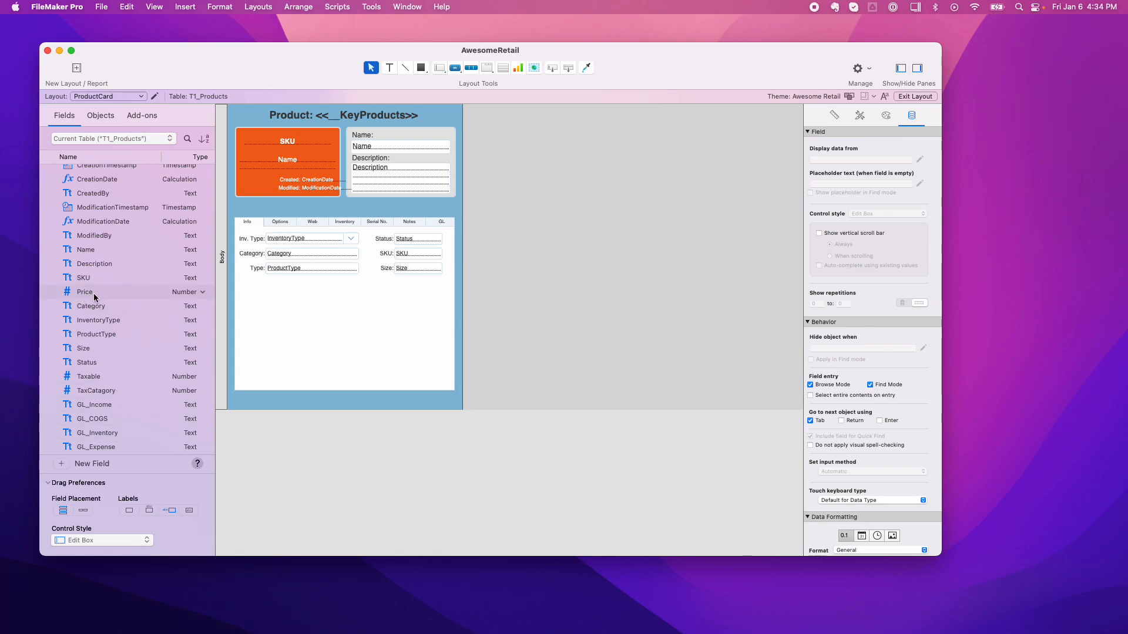
scroll(104, 440, down, 1)
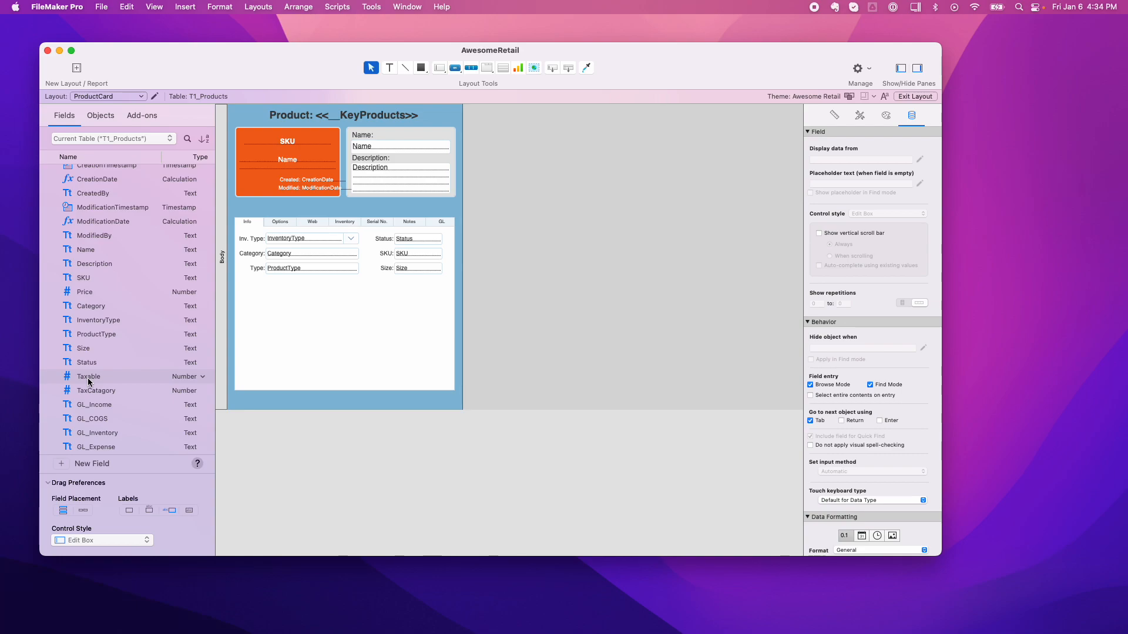
drag(89, 382, 425, 330)
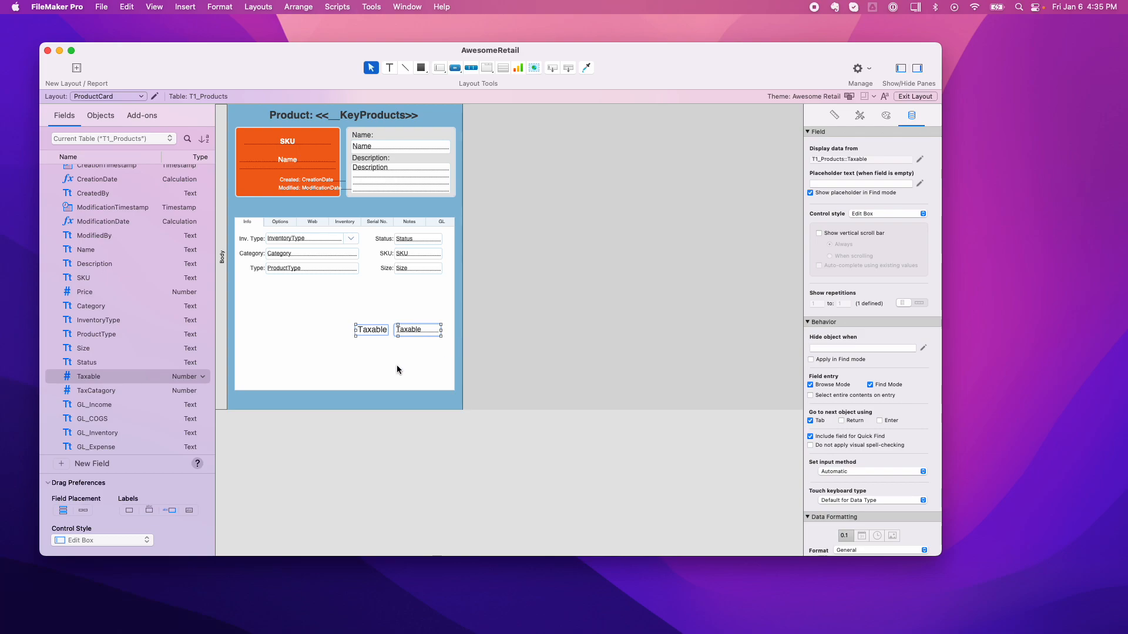
click(417, 331)
click(889, 213)
click(888, 245)
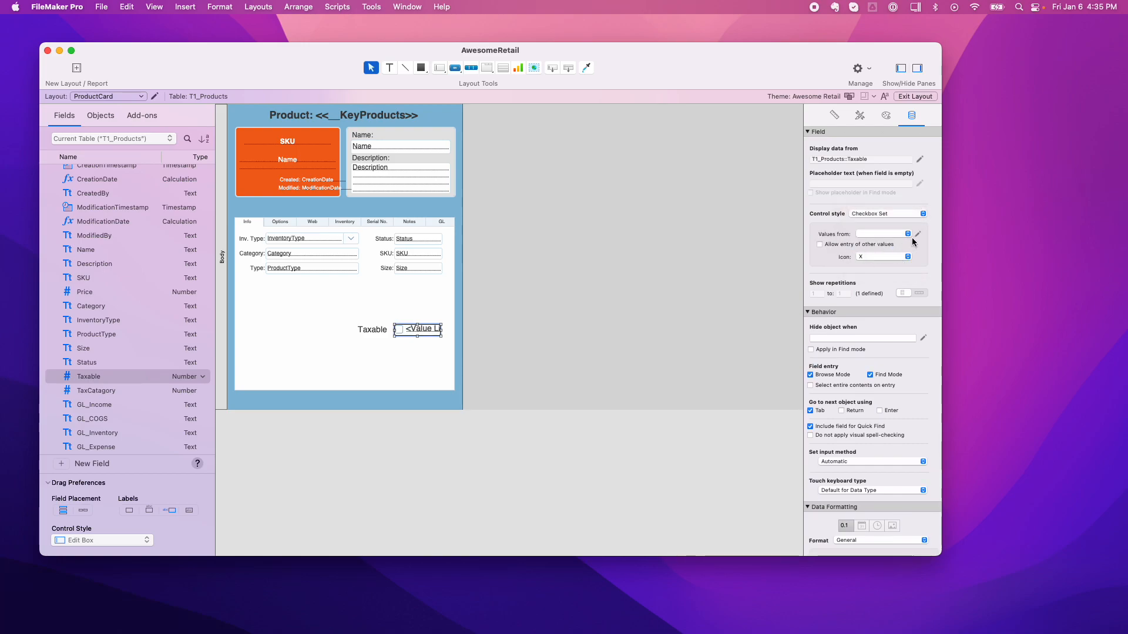
- Create a value list named 1 with the single custom value 1 and apply it to the Taxable checkbox
click(908, 234)
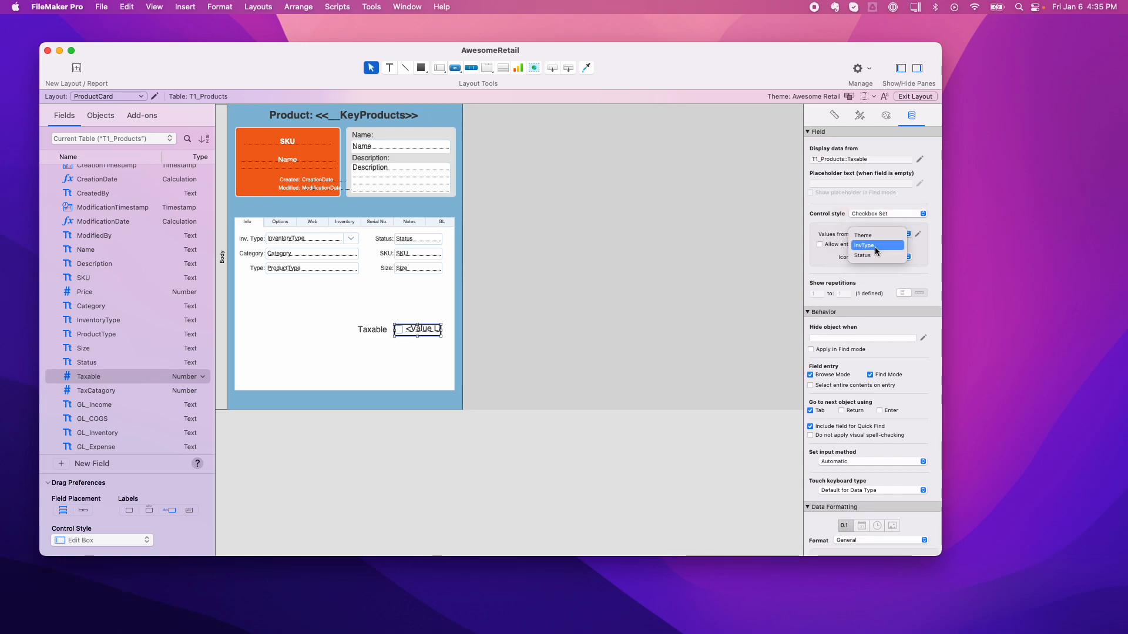
click(925, 244)
click(907, 235)
click(925, 251)
click(917, 234)
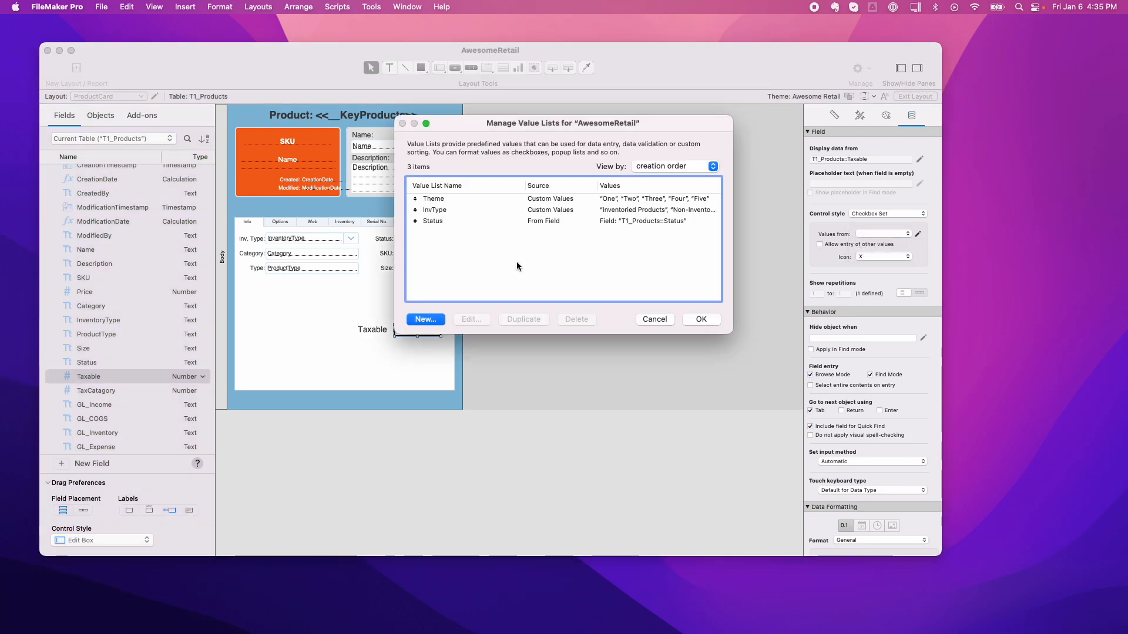
click(426, 319)
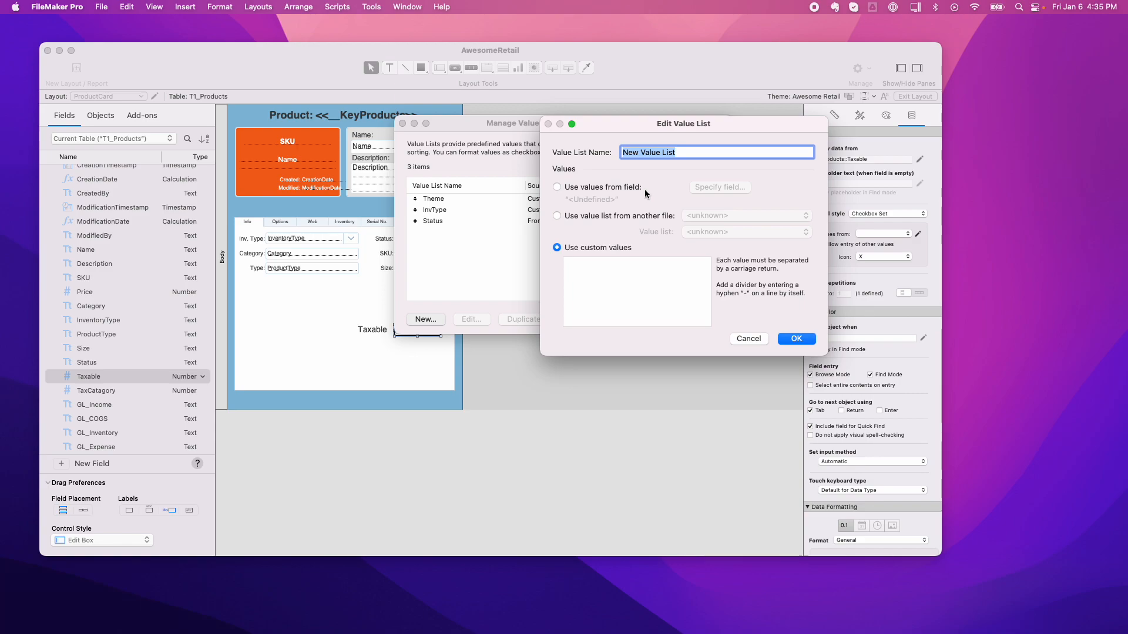
text(1)
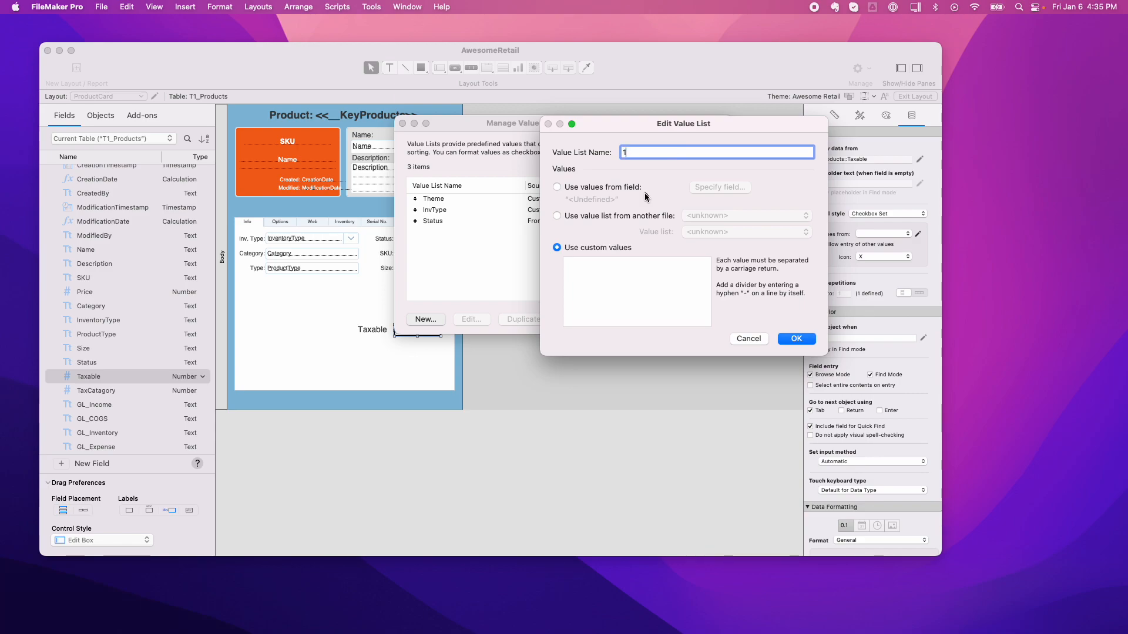
click(583, 270)
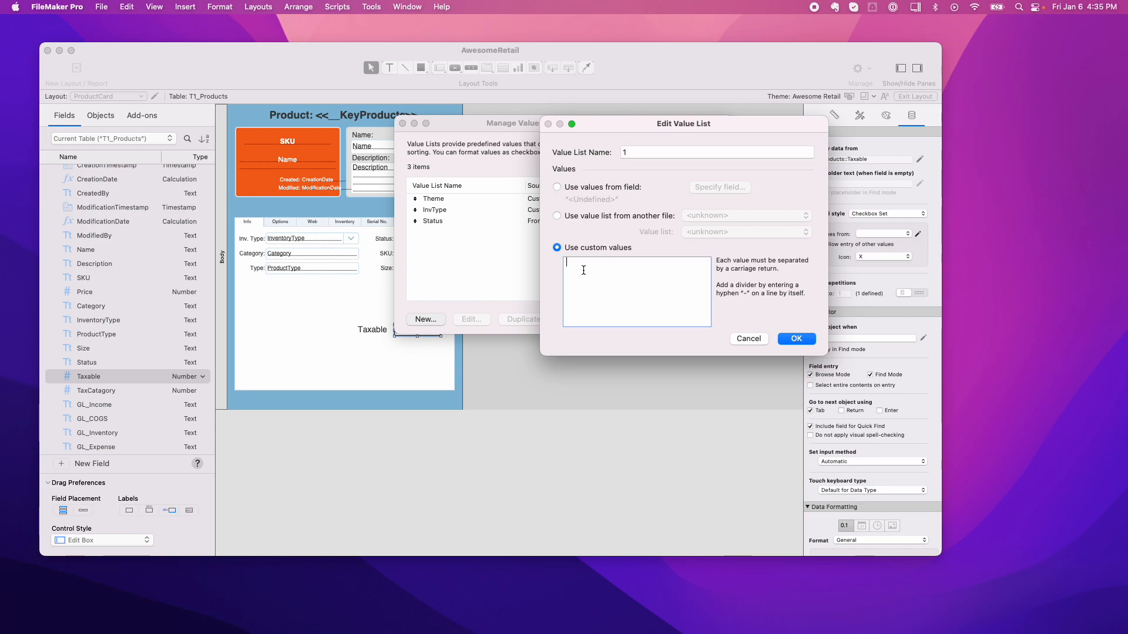
text(1)
click(798, 339)
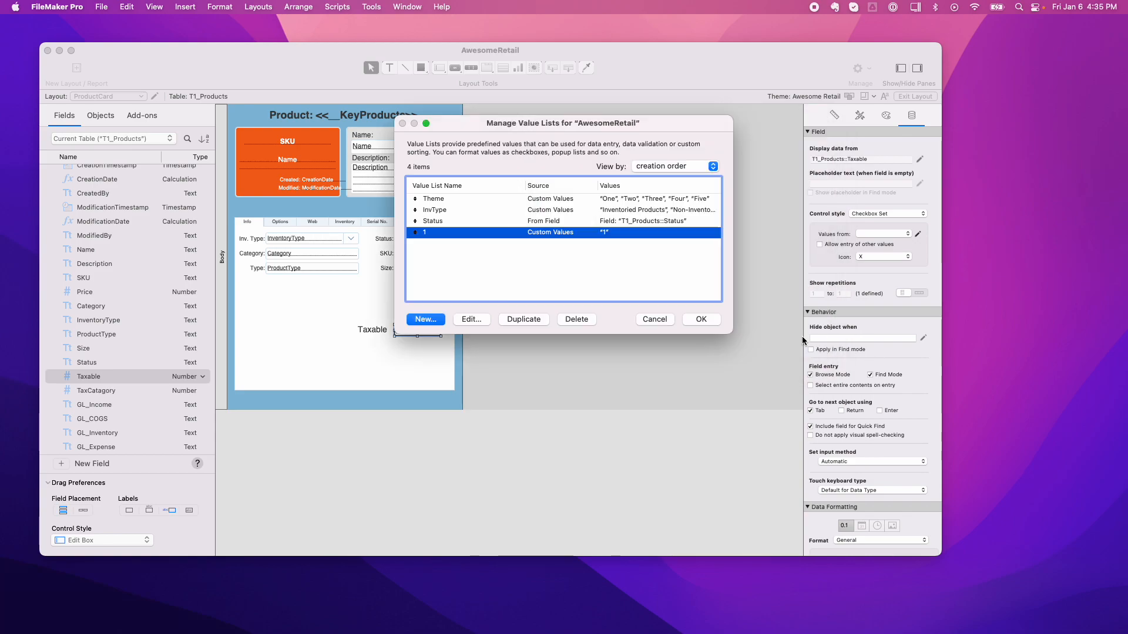
click(708, 319)
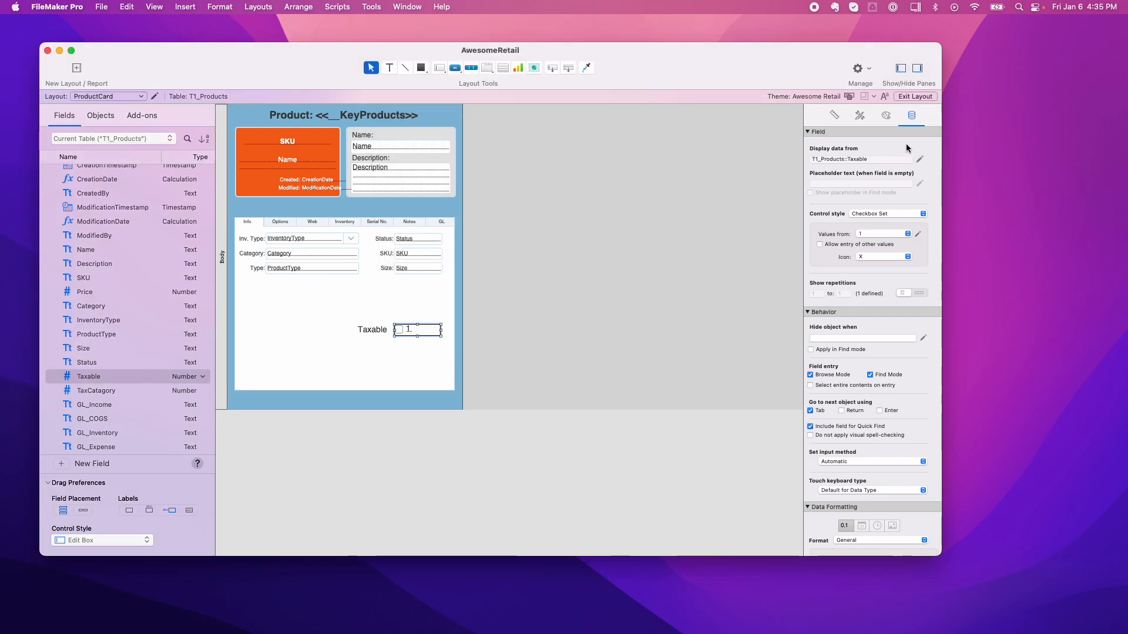
- Add a second Taxable field as a taller edit box on the Info tab and try the Taxable checkbox in Browse mode
drag(91, 381, 301, 322)
click(302, 298)
drag(294, 304, 295, 336)
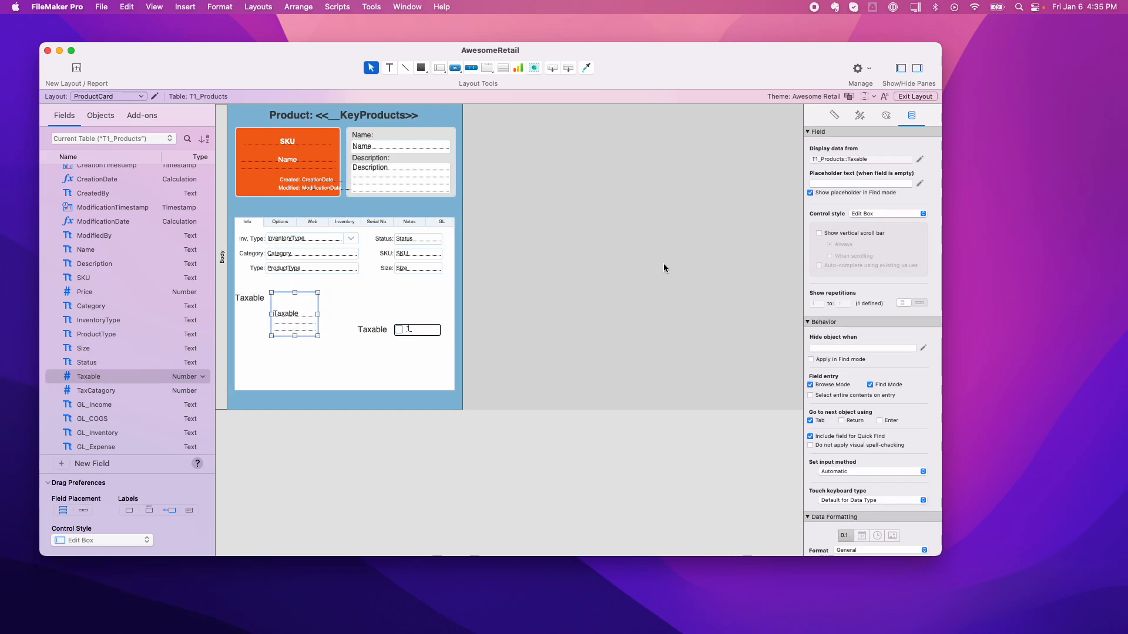
click(916, 96)
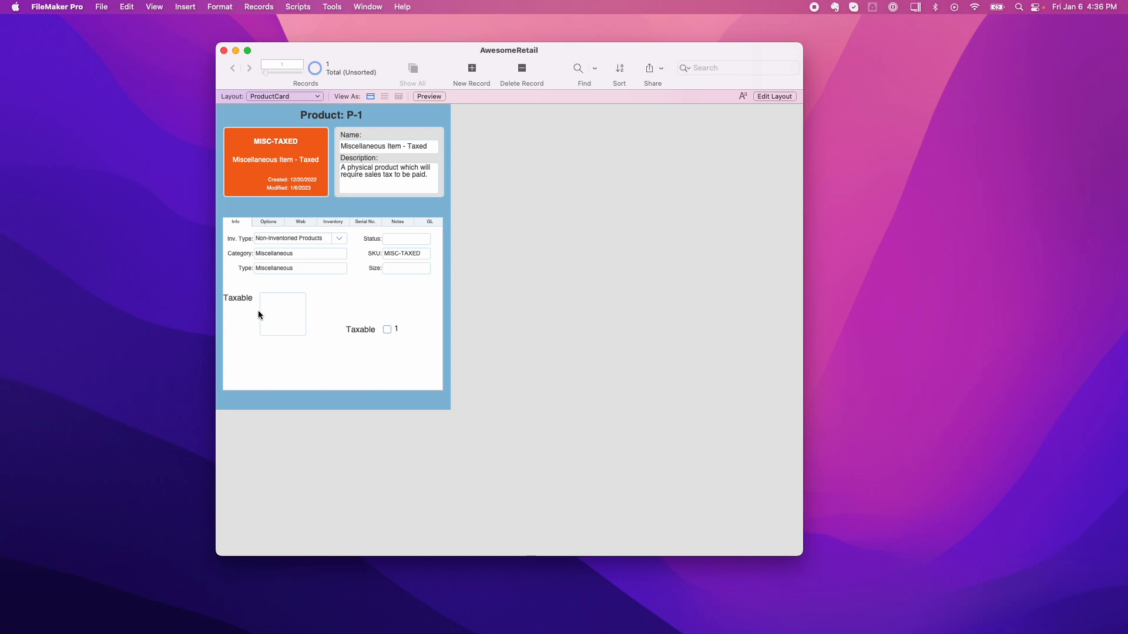
click(387, 330)
- Delete the second Taxable edit box and its label from the layout
click(771, 97)
click(294, 317)
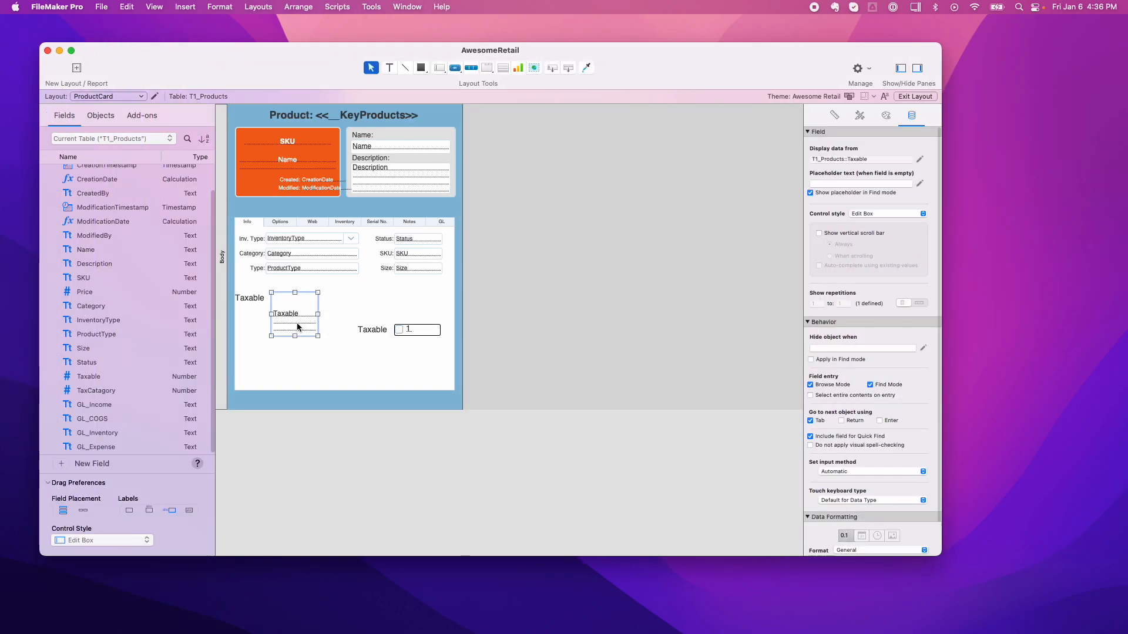
shift+click(252, 298)
key(BackSpace)
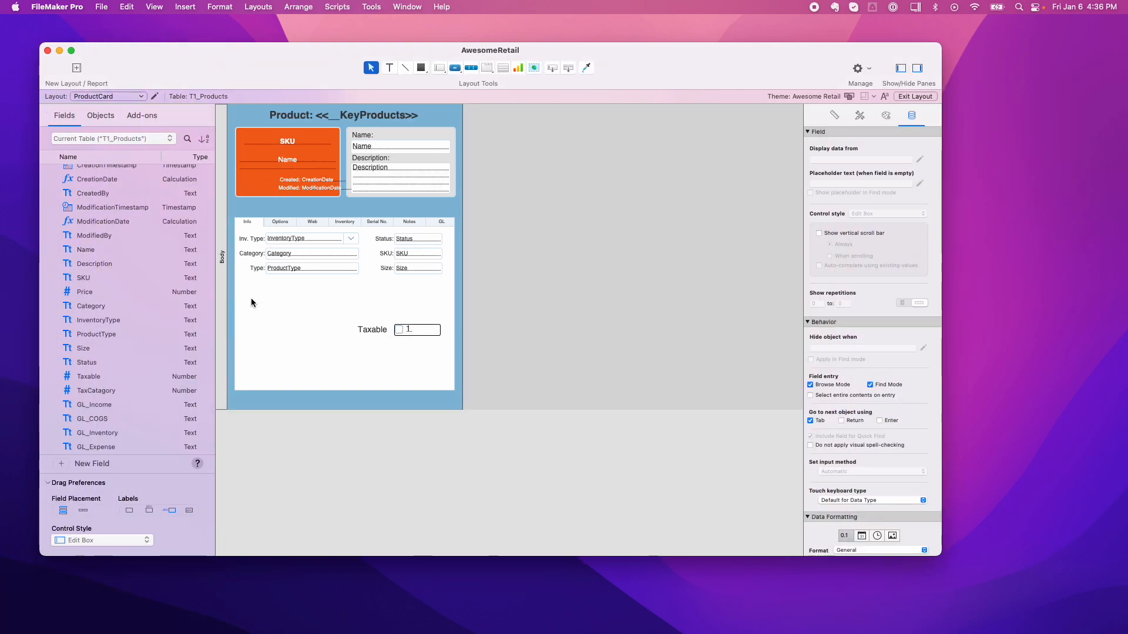
- Narrow the Taxable checkbox field to hide its value text, and view the card in Browse mode
click(410, 335)
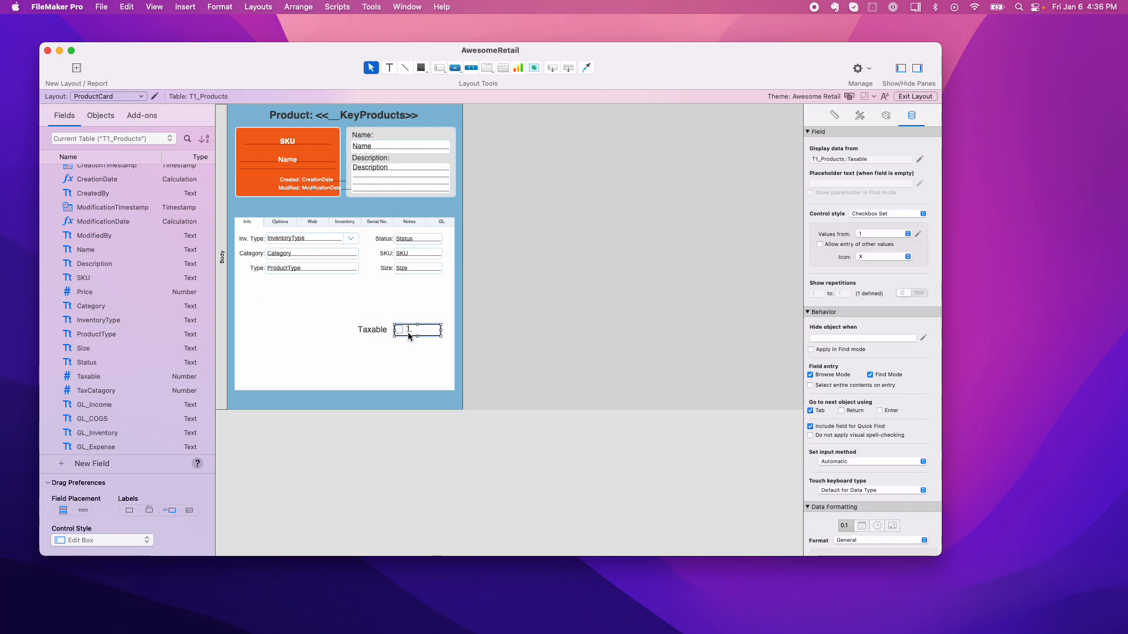
drag(442, 329, 405, 343)
click(901, 97)
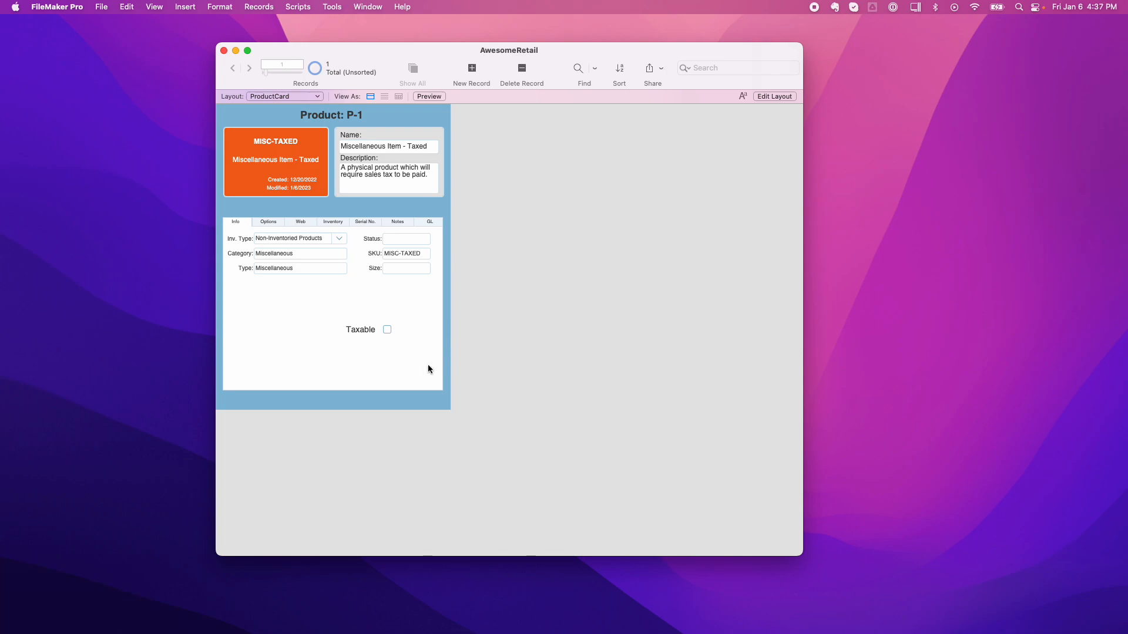
- Move the Taxable label and checkbox together to the lower-right area of the Info tab on the layout
click(766, 97)
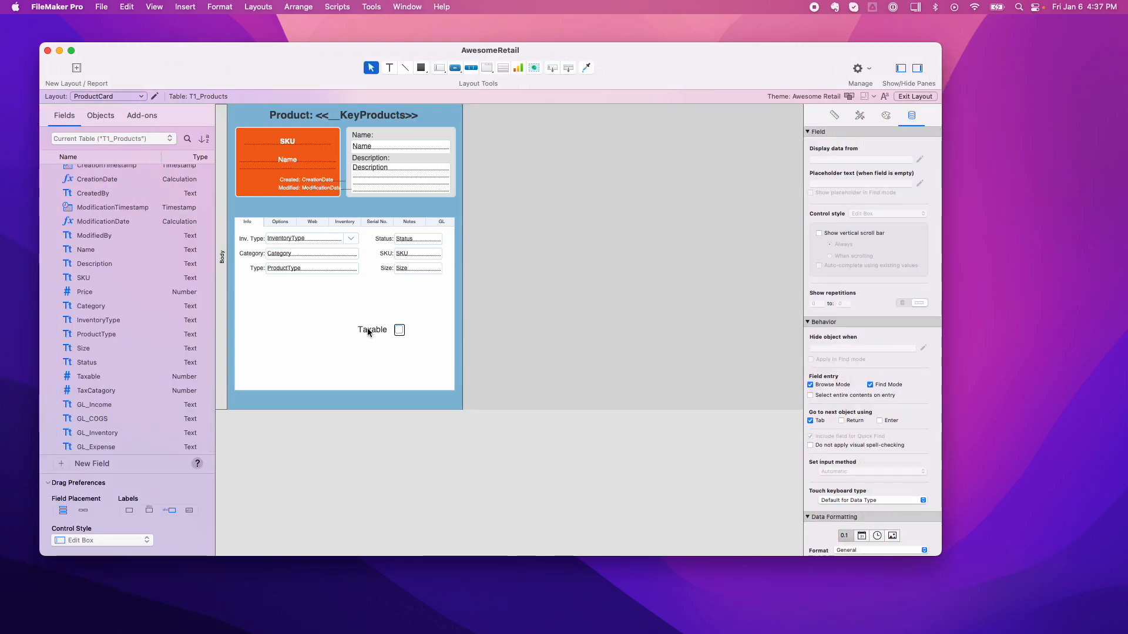
click(369, 331)
shift+click(400, 330)
drag(401, 333, 438, 356)
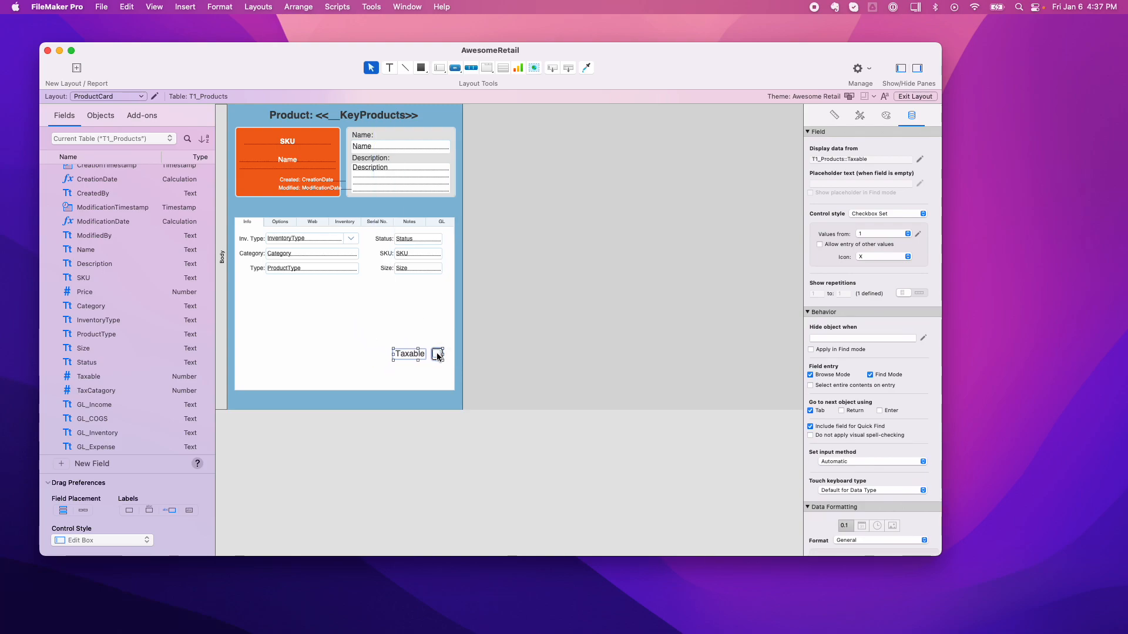
- Add another InventoryType field below the Type field and resize it into a taller, narrower multi-line edit box
click(105, 322)
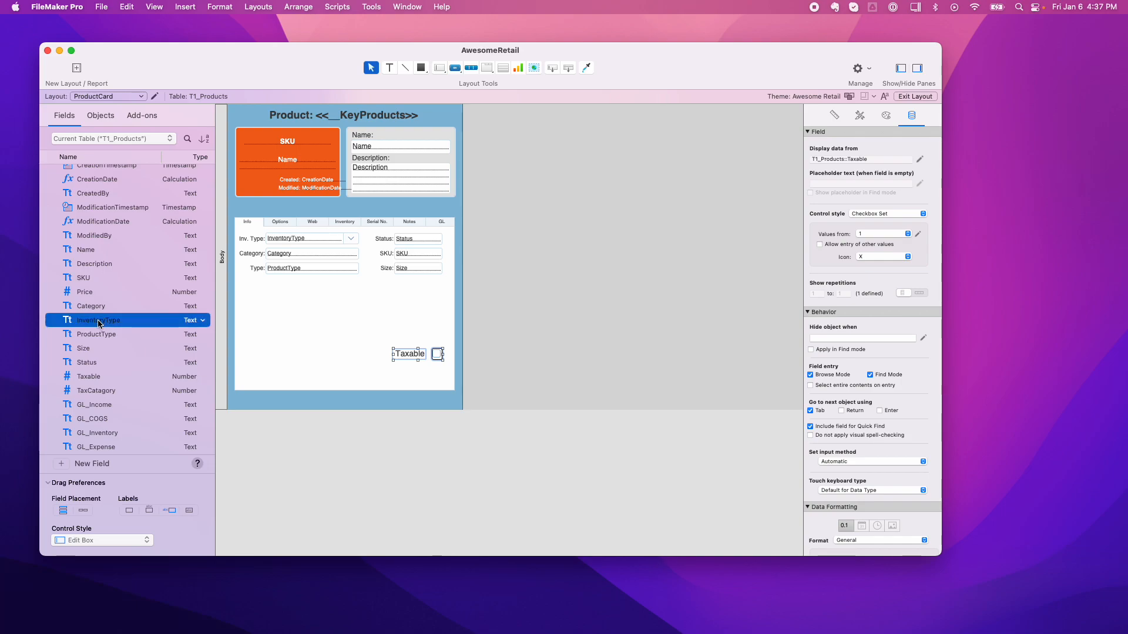
drag(100, 323, 297, 301)
click(323, 328)
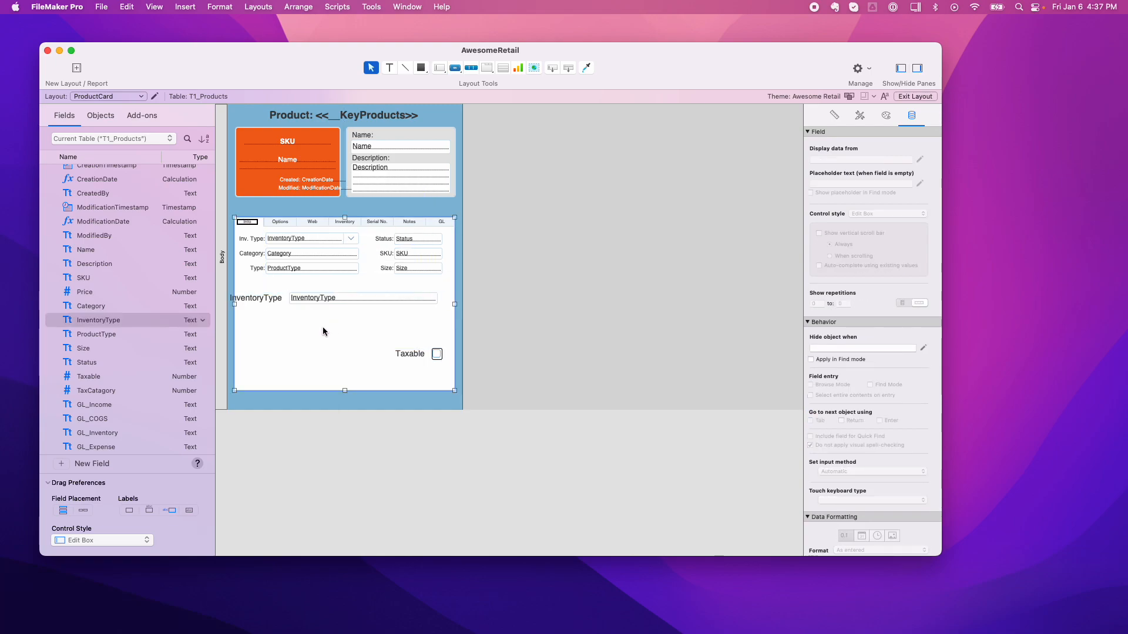
click(337, 298)
drag(364, 304, 354, 340)
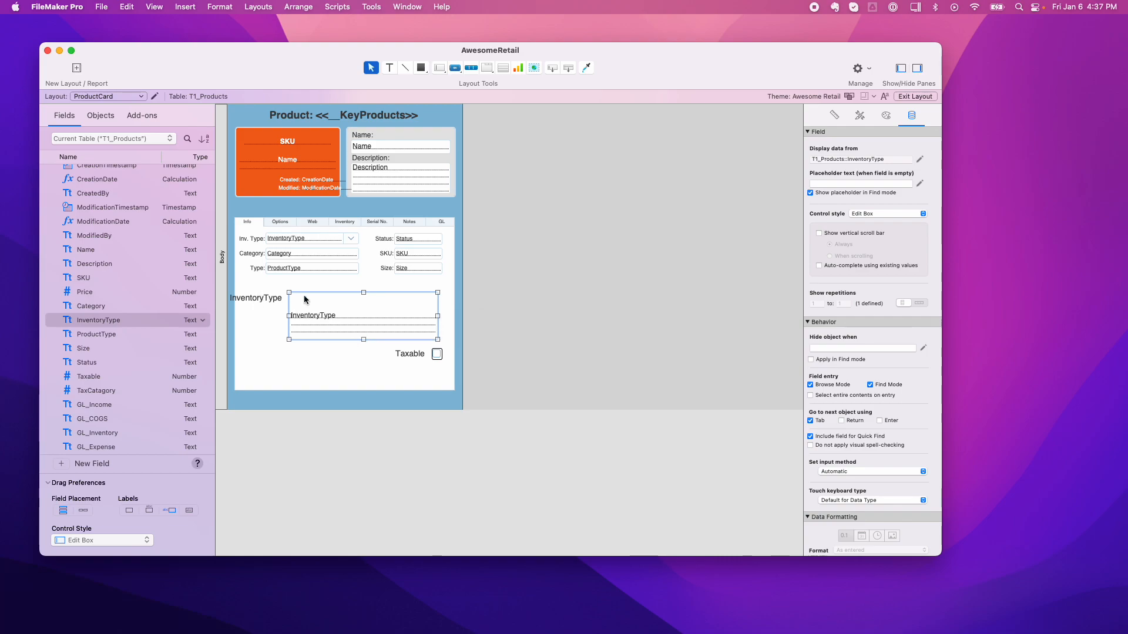
drag(438, 316, 360, 319)
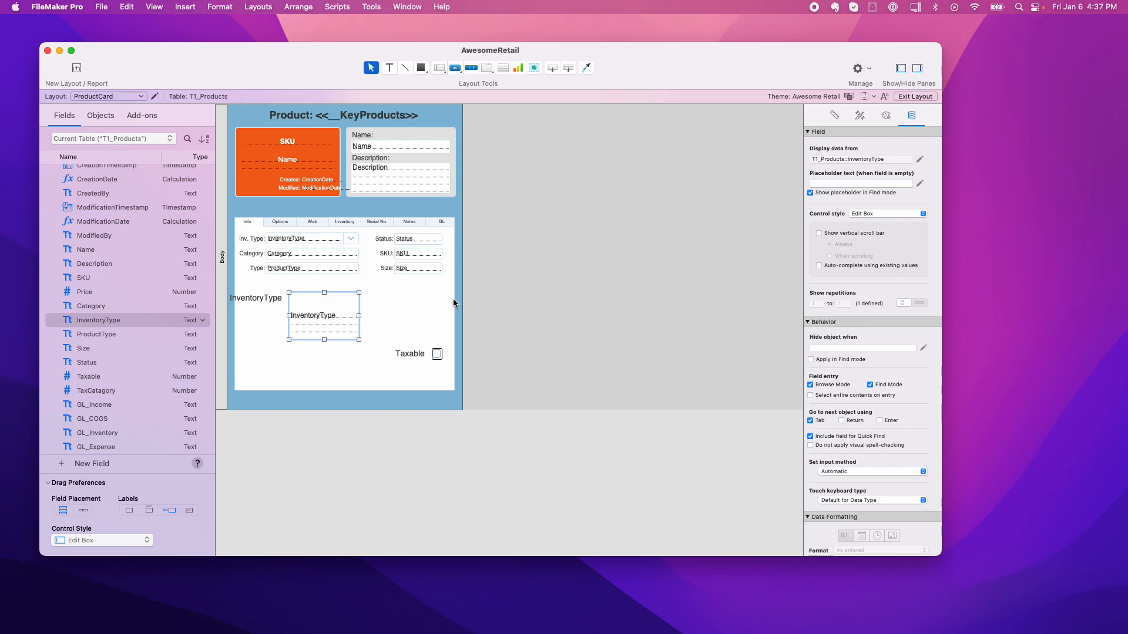
- Add the values Red and Jack on separate lines to the multi-line InventoryType box in Browse mode
click(913, 97)
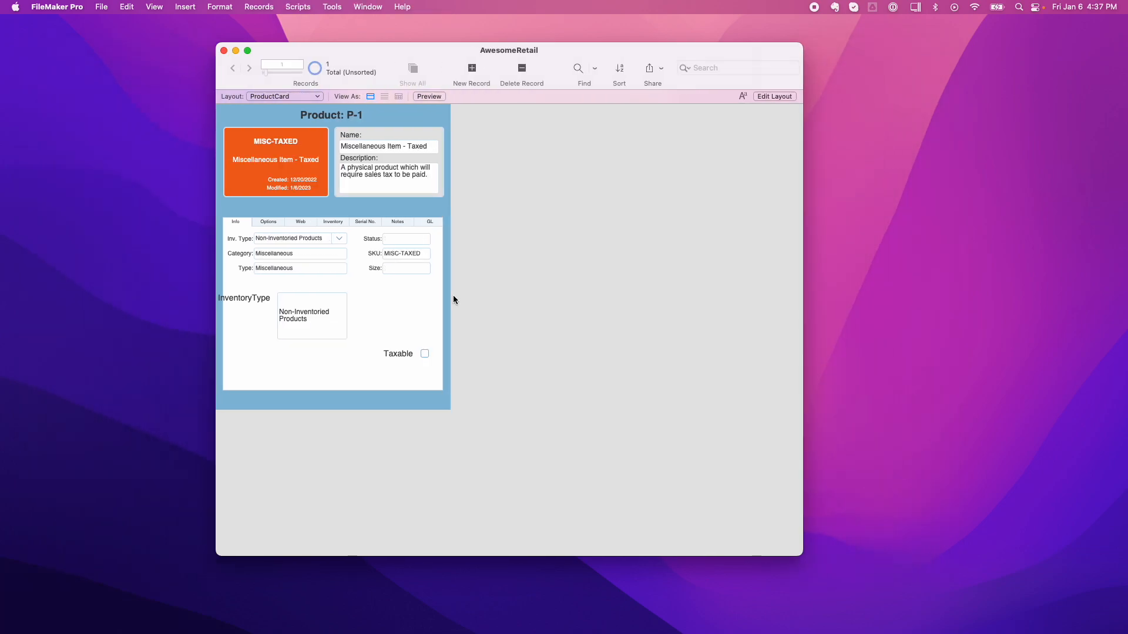
click(317, 320)
key(Return)
text(Red)
key(Return)
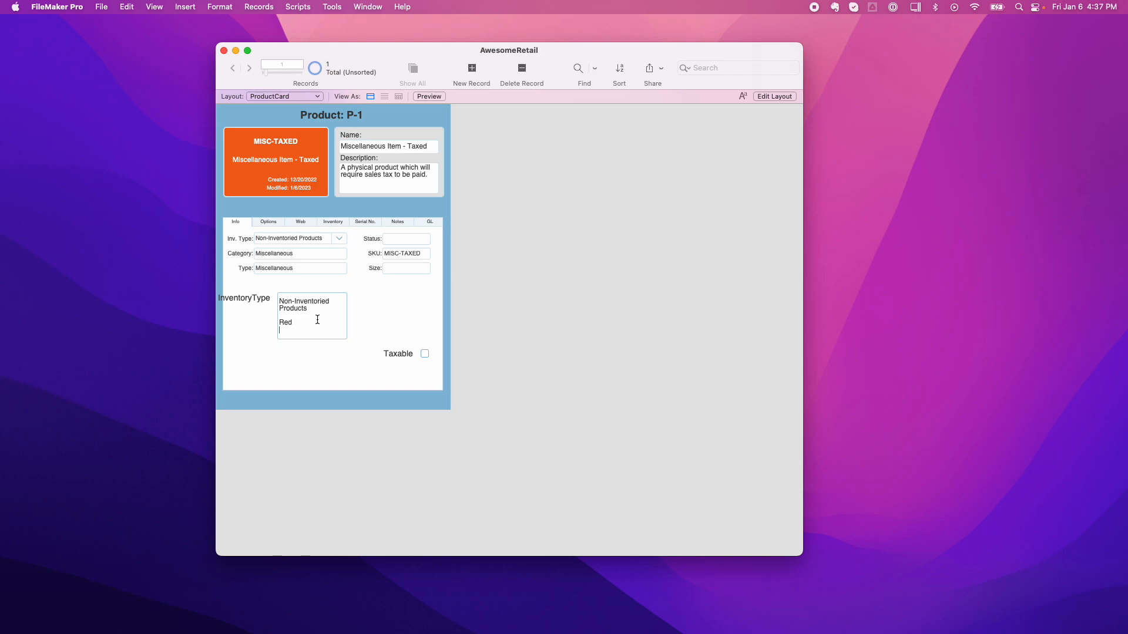
text(Ha)
key(BackSpace)
key(BackSpace)
text(Jack)
click(396, 316)
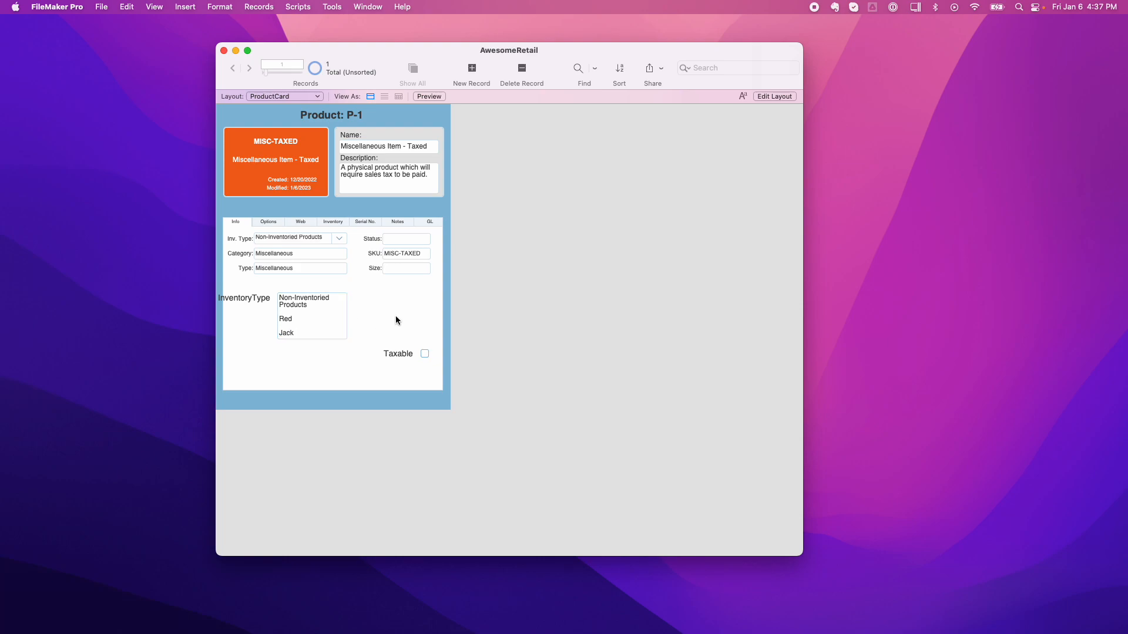
- Remove the blank lines between the entries in the multi-line InventoryType box
key(BackSpace)
click(290, 314)
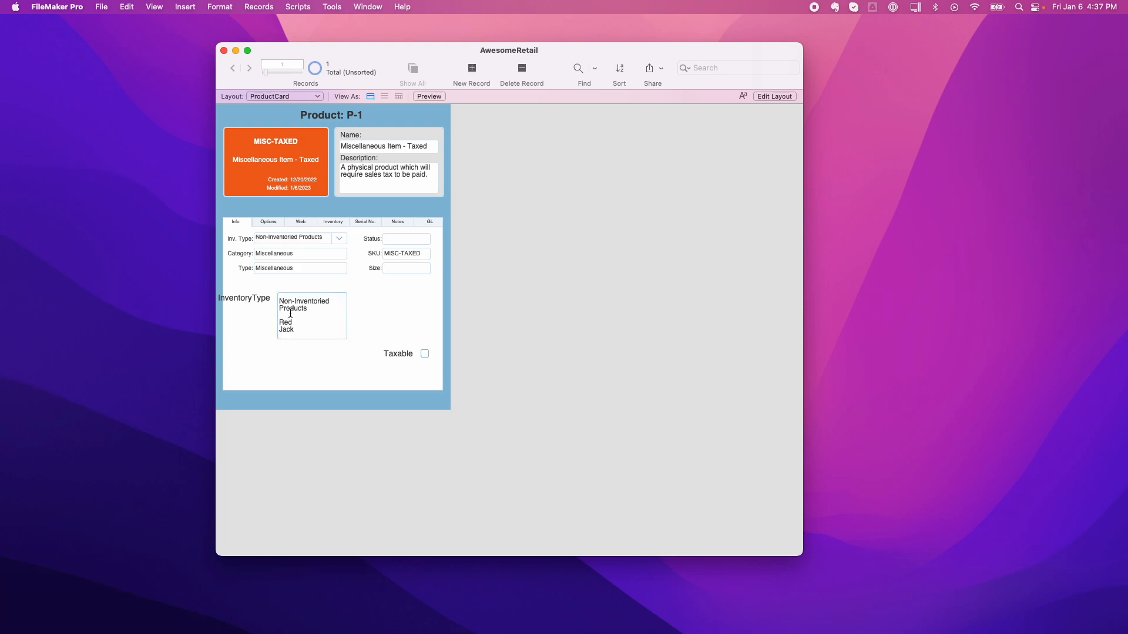
key(BackSpace)
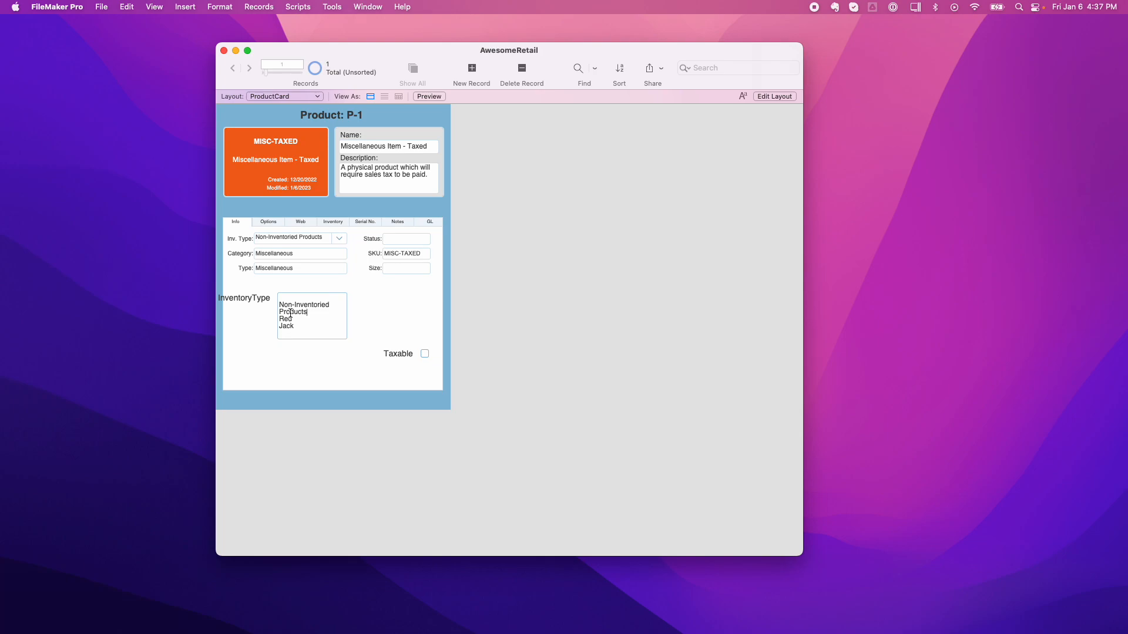
- Widen the multi-line InventoryType box on the layout to fit Non-Inventoried Products on one line, and return to Browse mode
click(766, 96)
click(355, 314)
drag(359, 315, 388, 315)
click(914, 96)
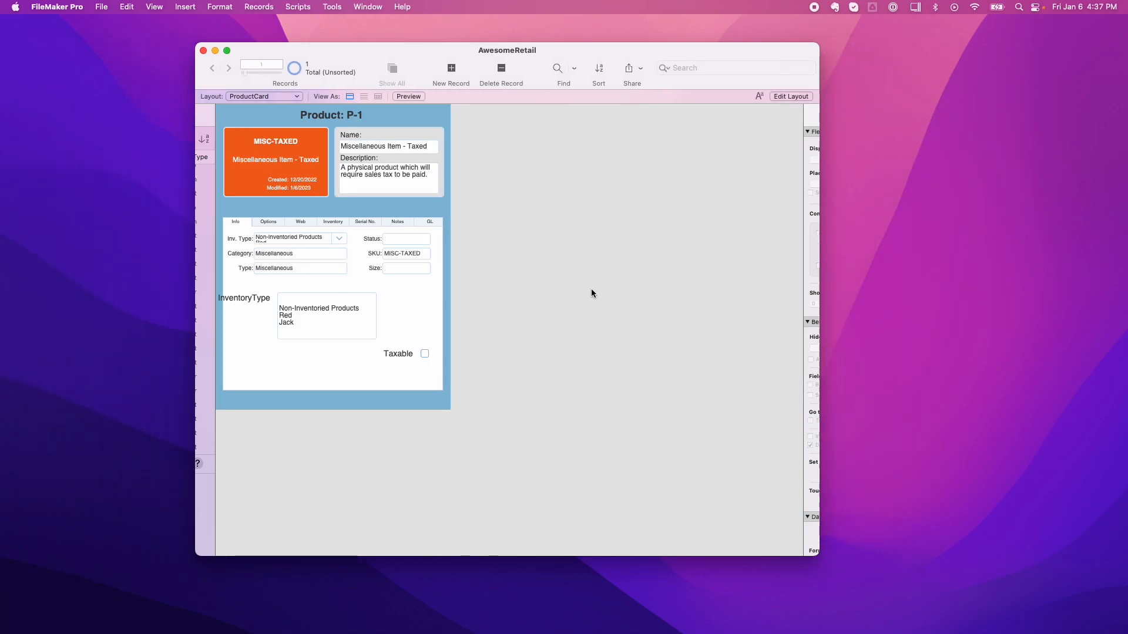
- Replace the Non-Inventoried Products line in the multi-line InventoryType box with Down and commit the record
triple_click(307, 308)
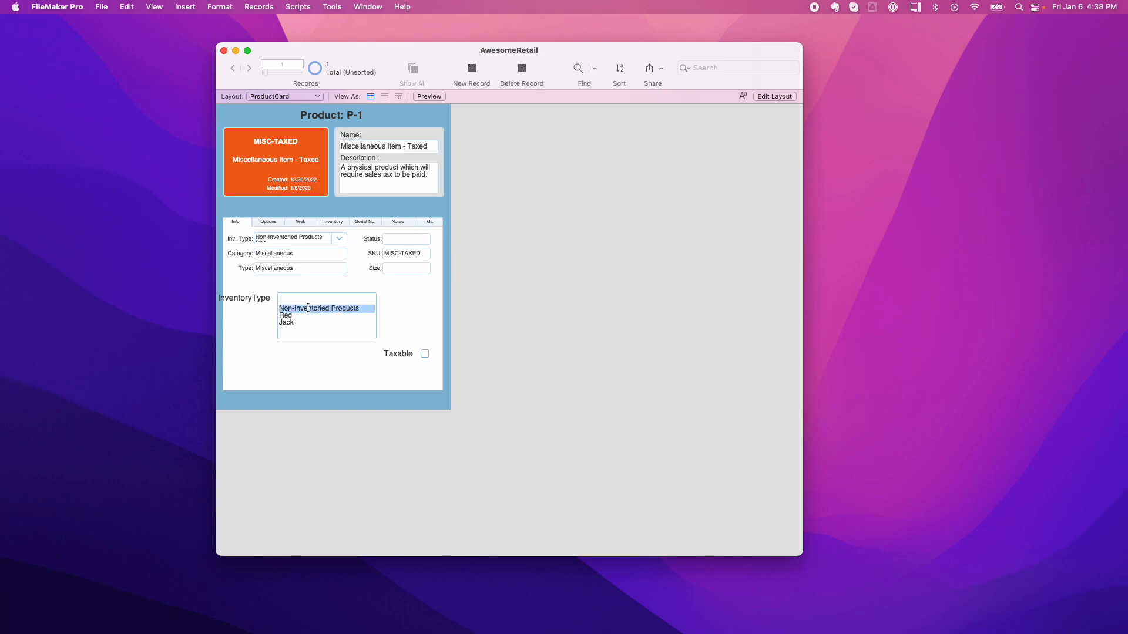
text(Down)
key(Return)
click(410, 327)
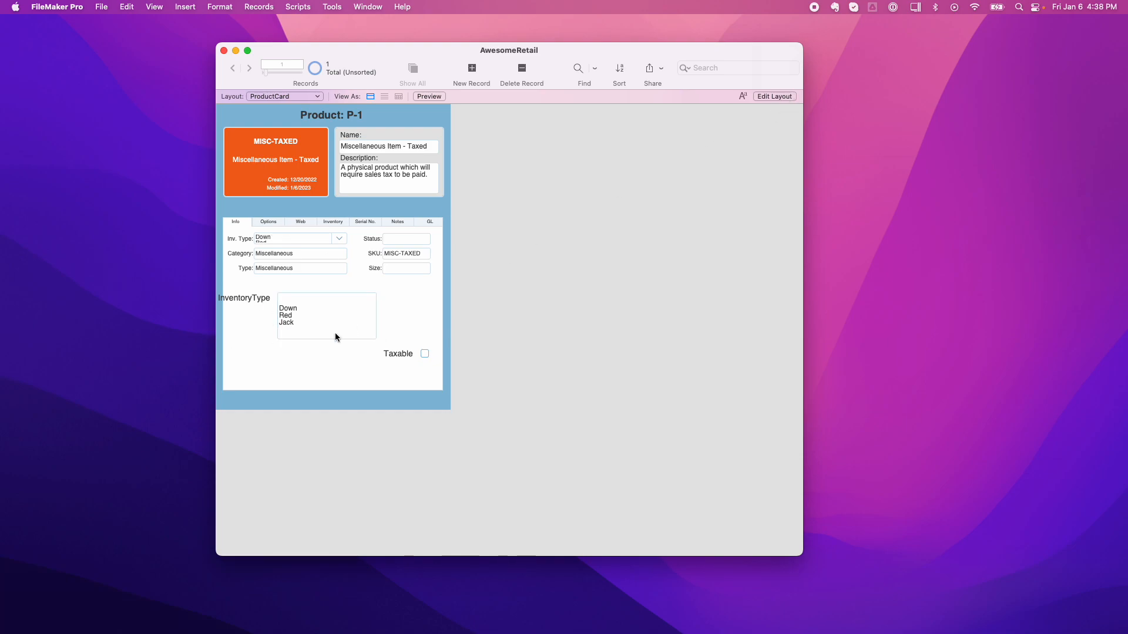
- Place another InventoryType field below the Taxable checkbox on the ProductCard layout and set its control style to Checkbox Set
click(774, 97)
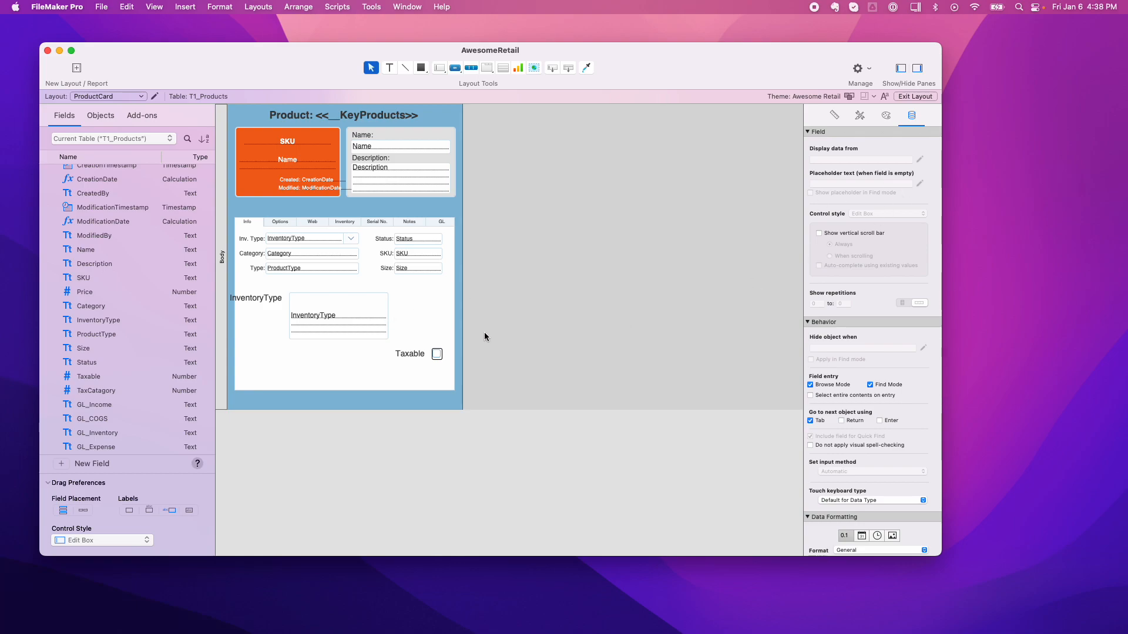
drag(101, 319, 287, 381)
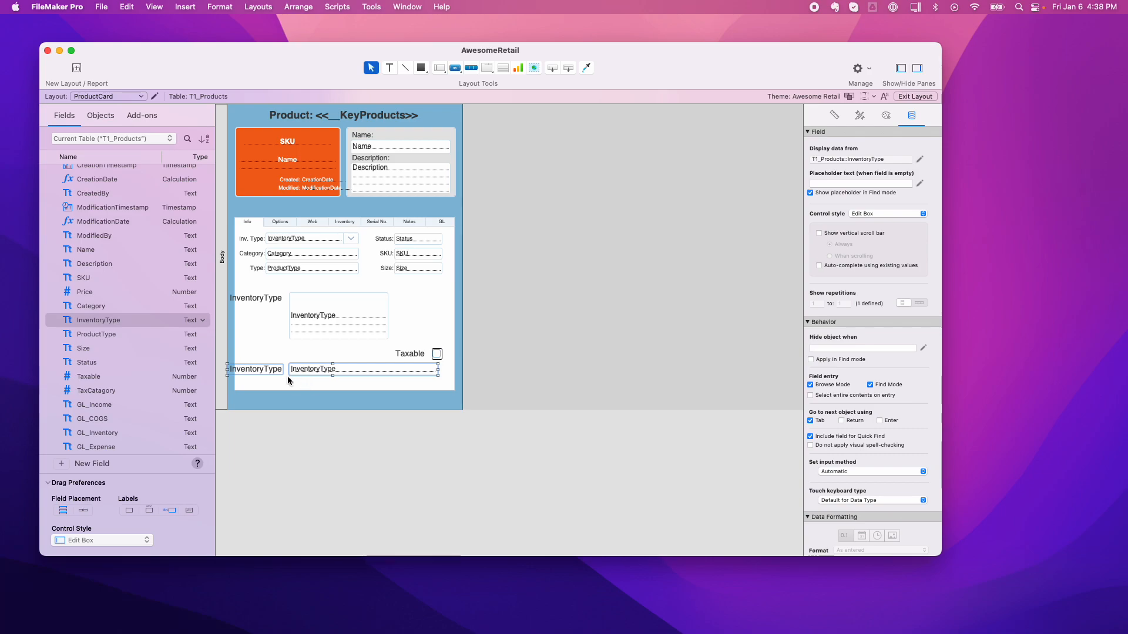
click(331, 371)
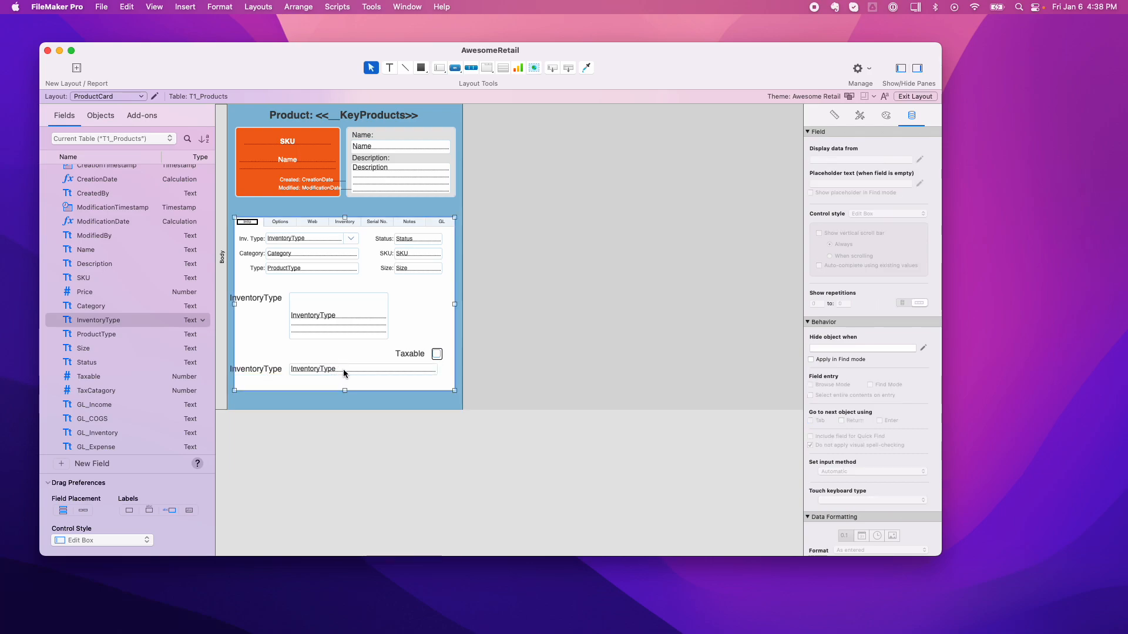
click(893, 213)
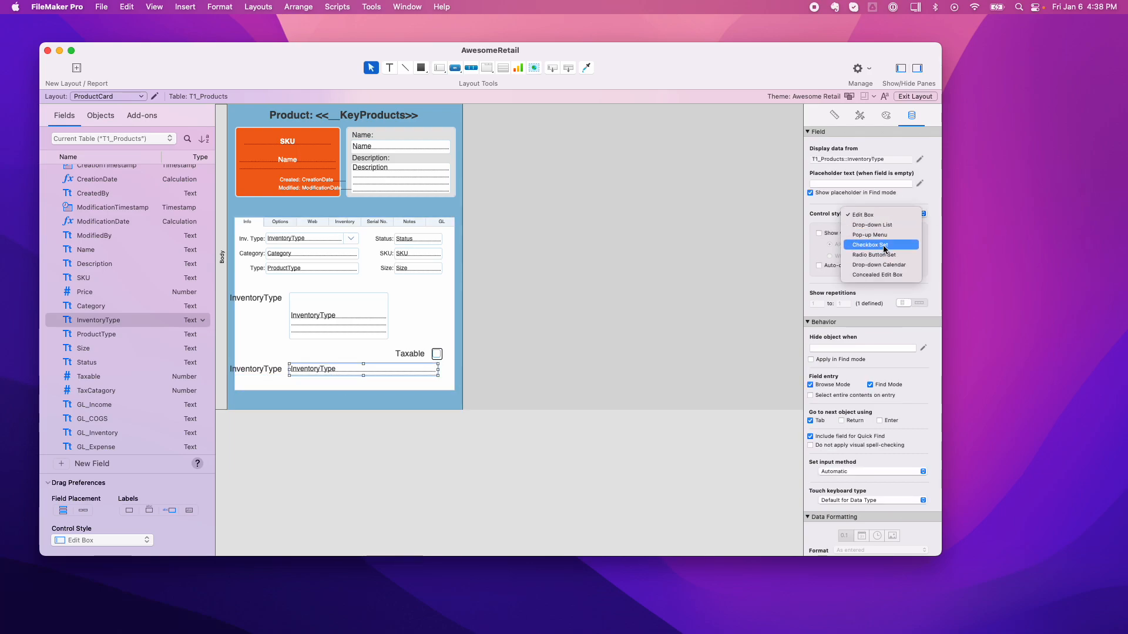
click(883, 246)
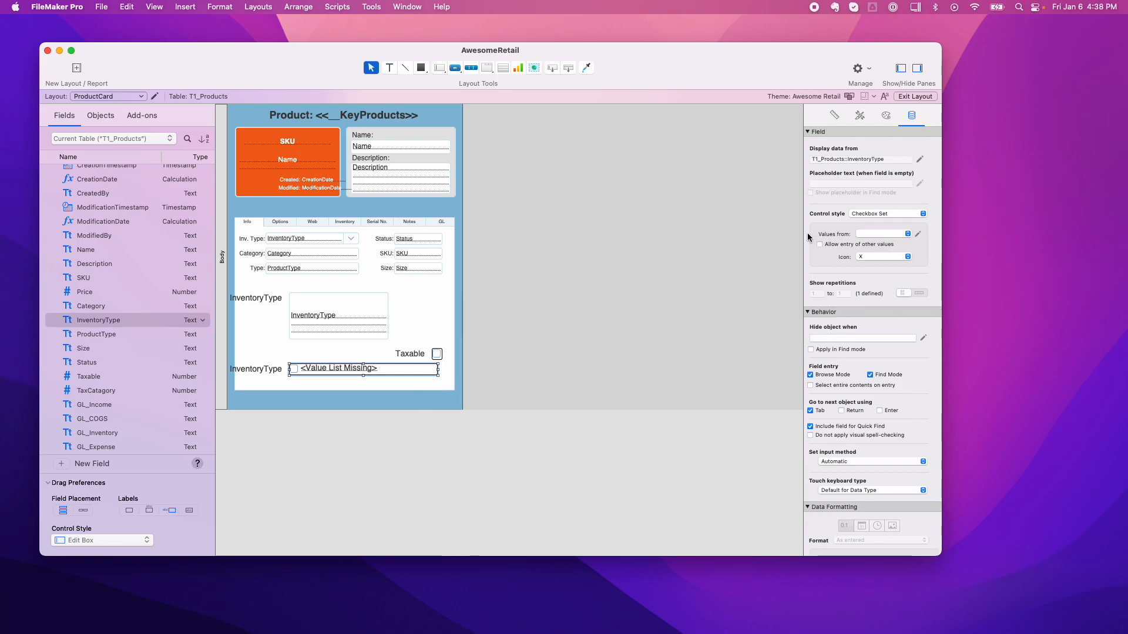
- Create a value list named Demo with the custom value Jack and assign it to the new InventoryType checkbox set
click(918, 235)
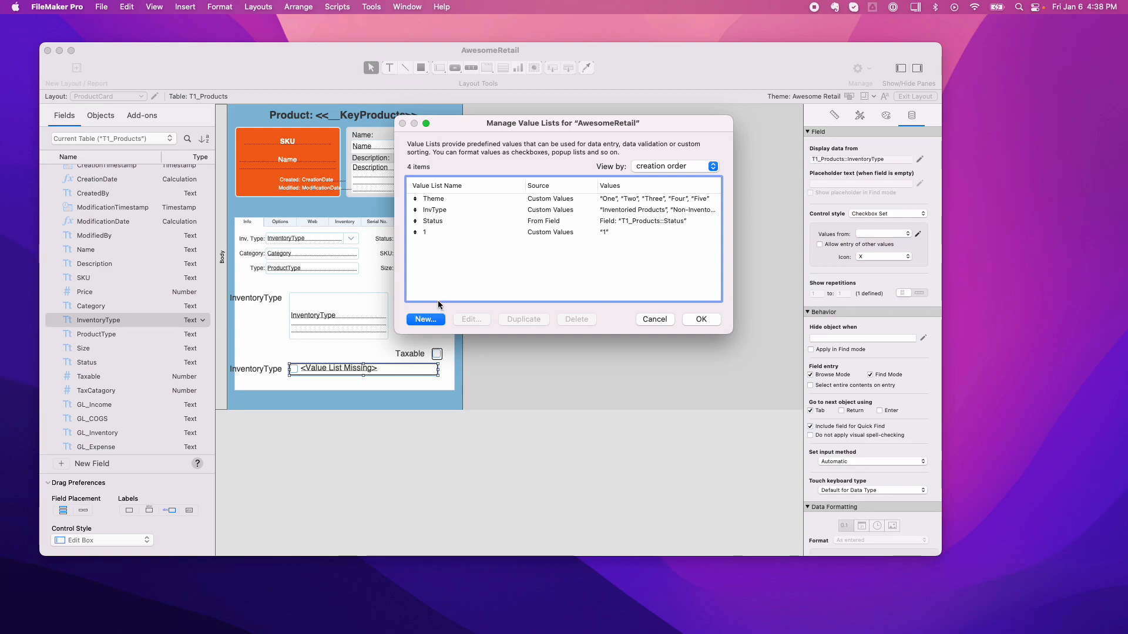
click(428, 320)
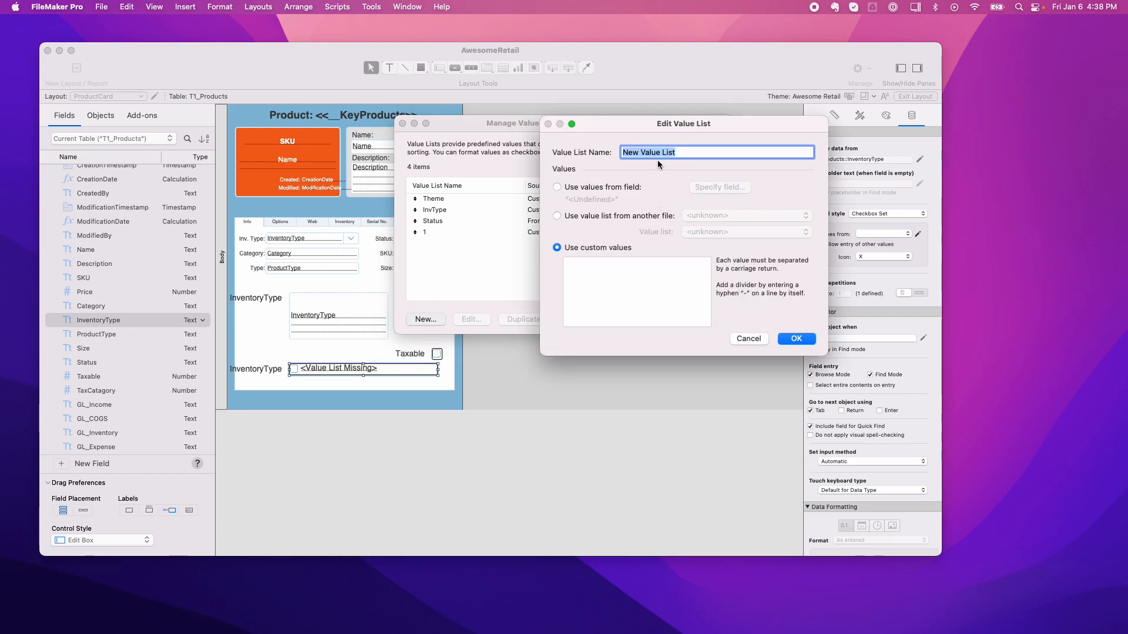
text(Demo)
click(603, 268)
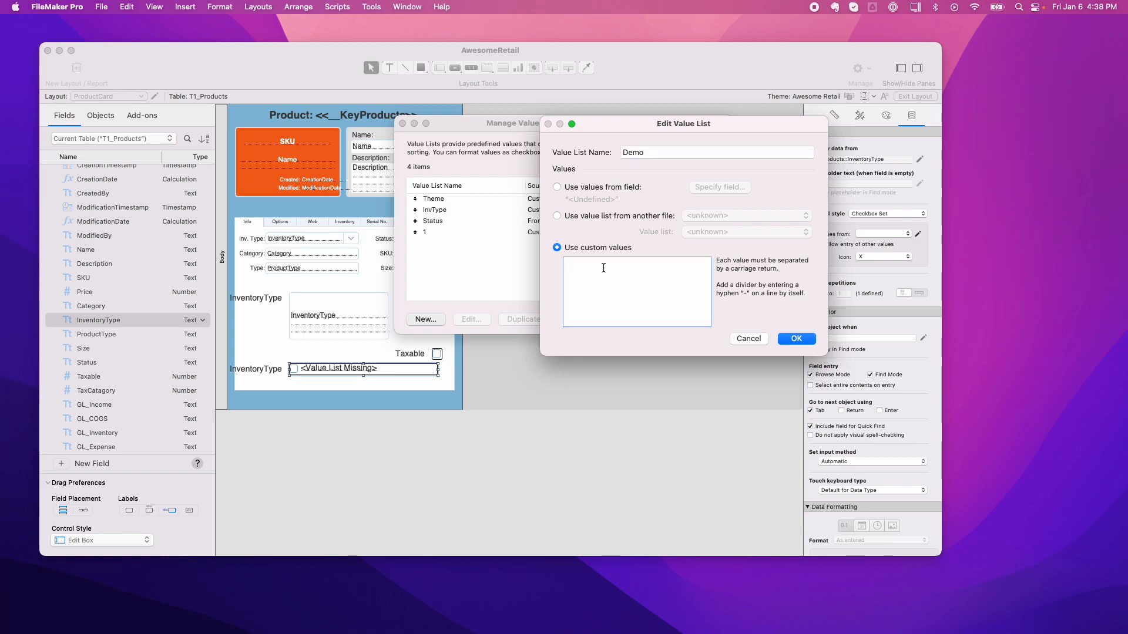
text(Jack)
click(802, 341)
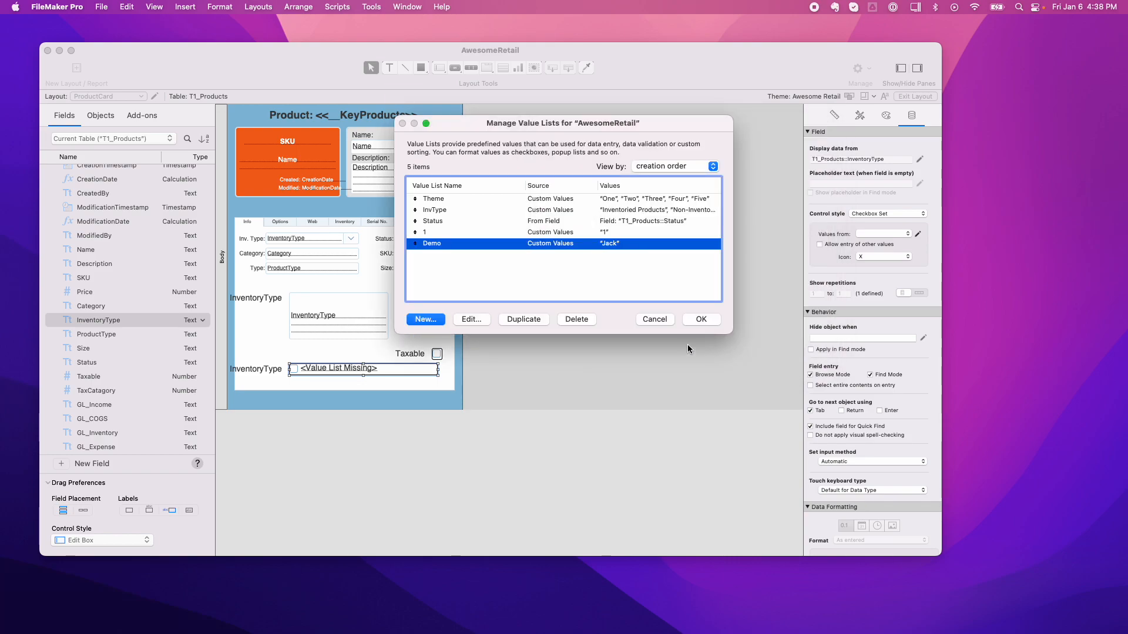
click(708, 321)
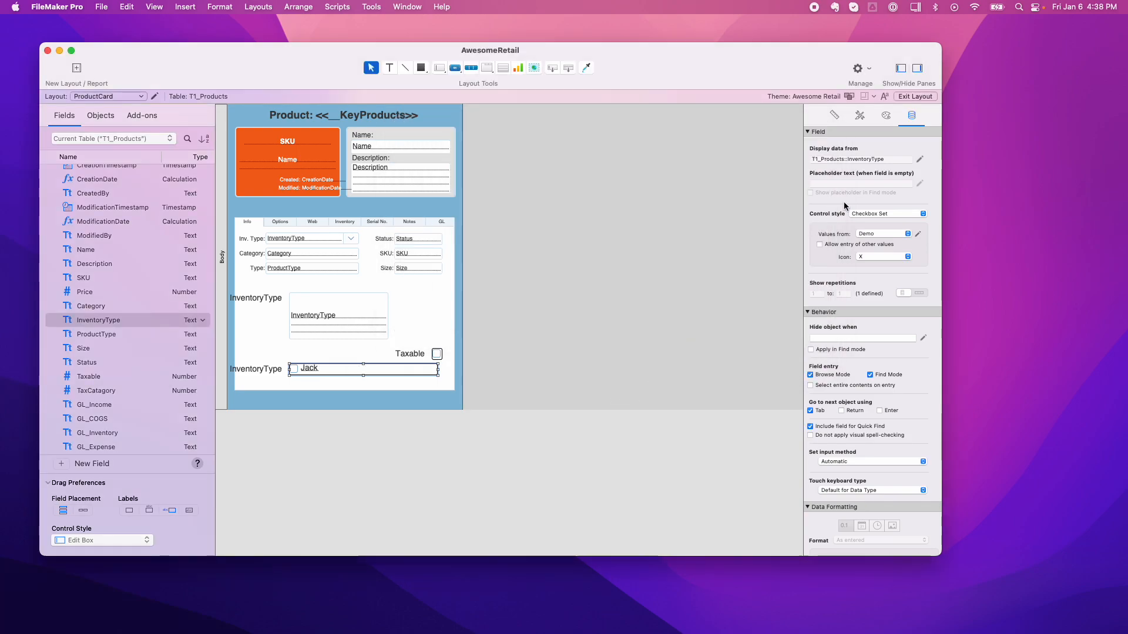
- In Browse mode, add a second Jack line below the existing entries in the multi-line InventoryType box
click(916, 96)
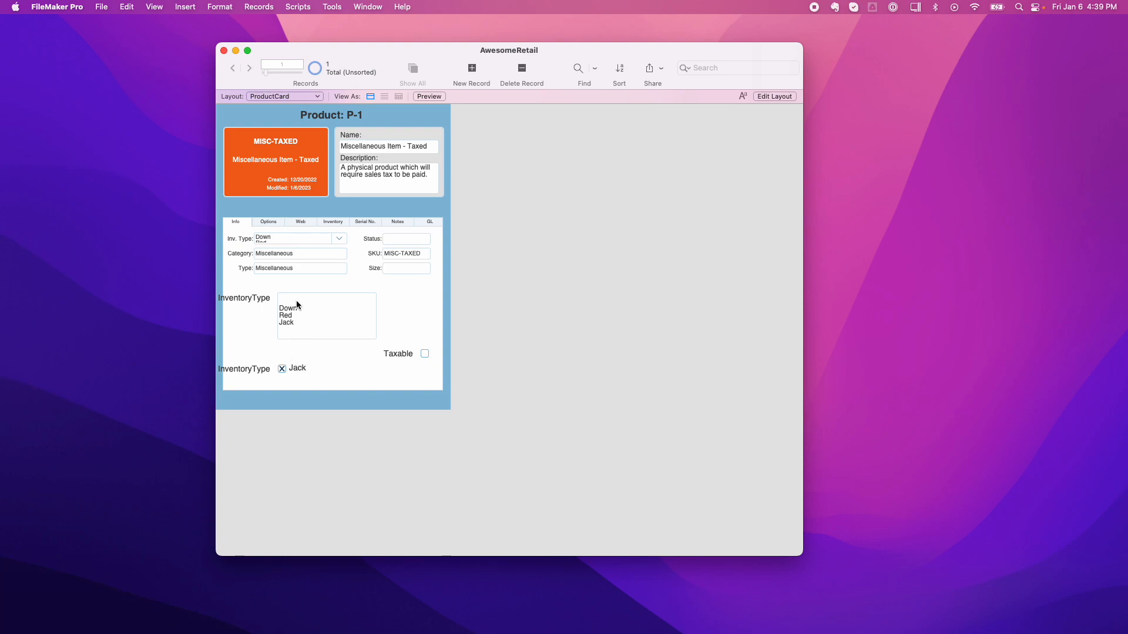
click(298, 323)
key(Return)
text(Jack)
key(Return)
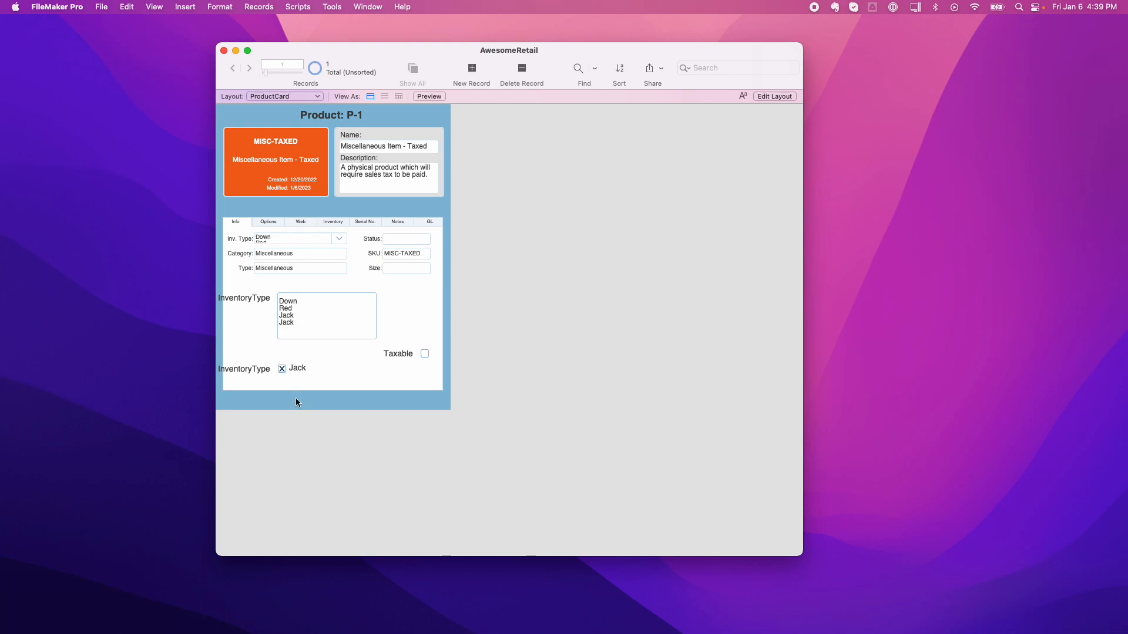
- Toggle the Jack checkbox repeatedly to test its effect on the InventoryType lines, leaving it unchecked
click(282, 369)
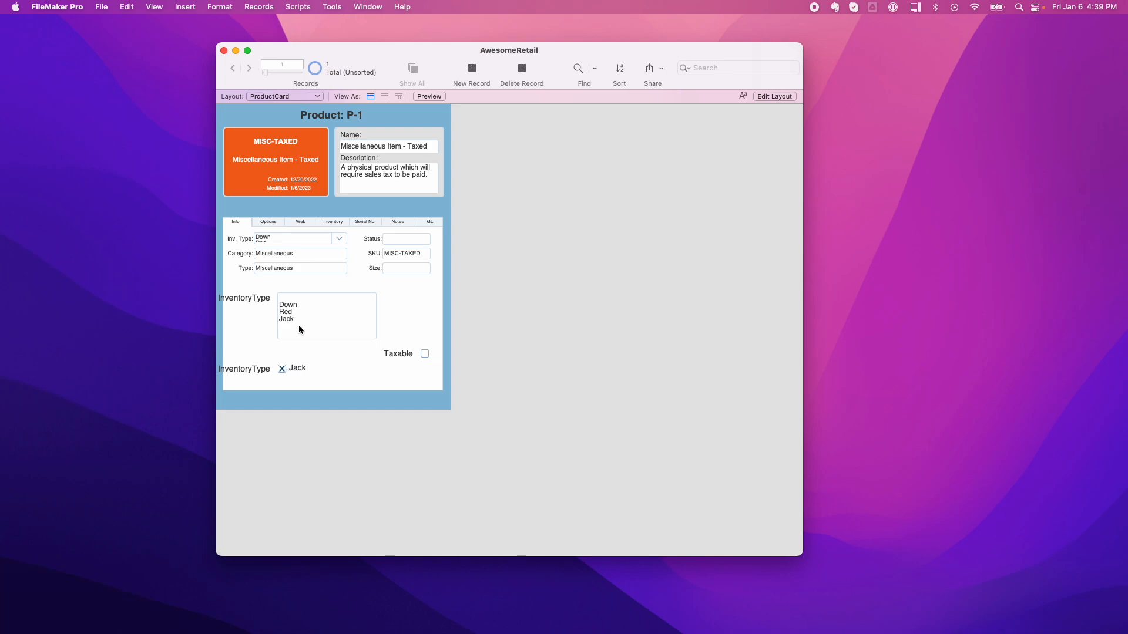
click(283, 368)
click(282, 368)
click(281, 368)
click(281, 368)
click(281, 368)
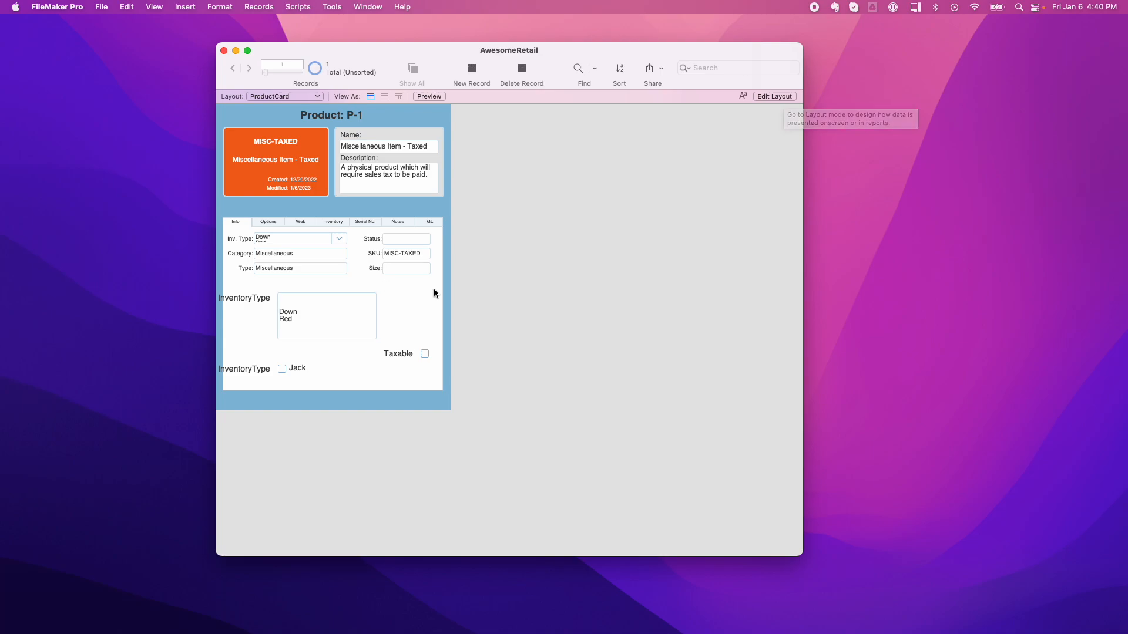
- Delete the multi-line InventoryType box, the Jack checkbox set and both InventoryType labels from the ProductCard layout
click(771, 97)
click(338, 320)
key(Delete)
click(255, 298)
key(Delete)
click(269, 368)
key(Delete)
click(301, 371)
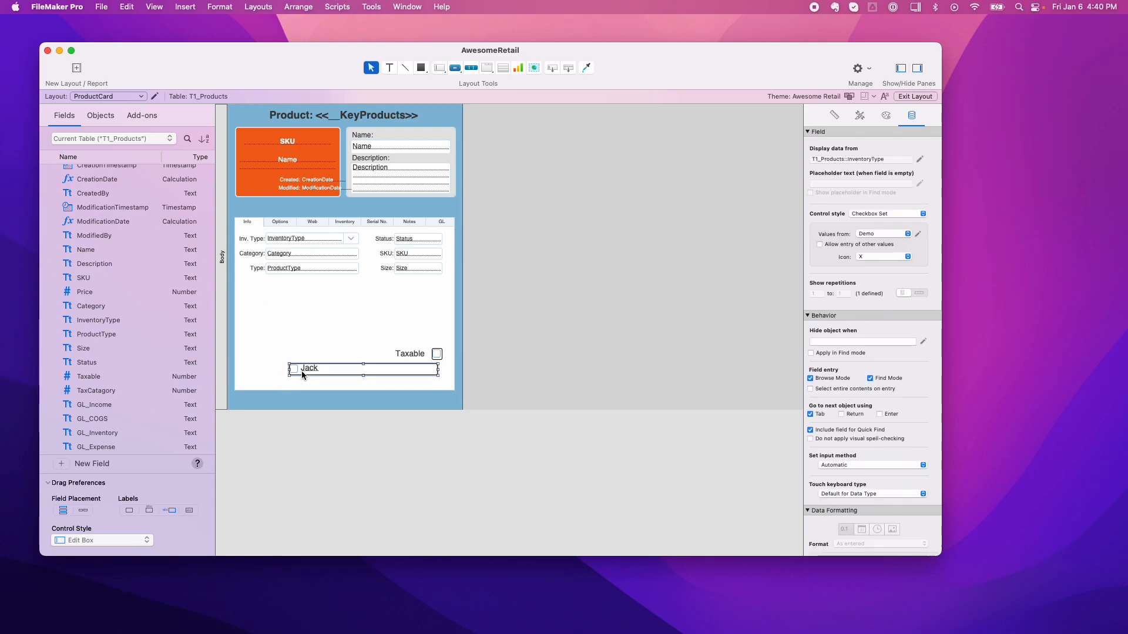
key(Delete)
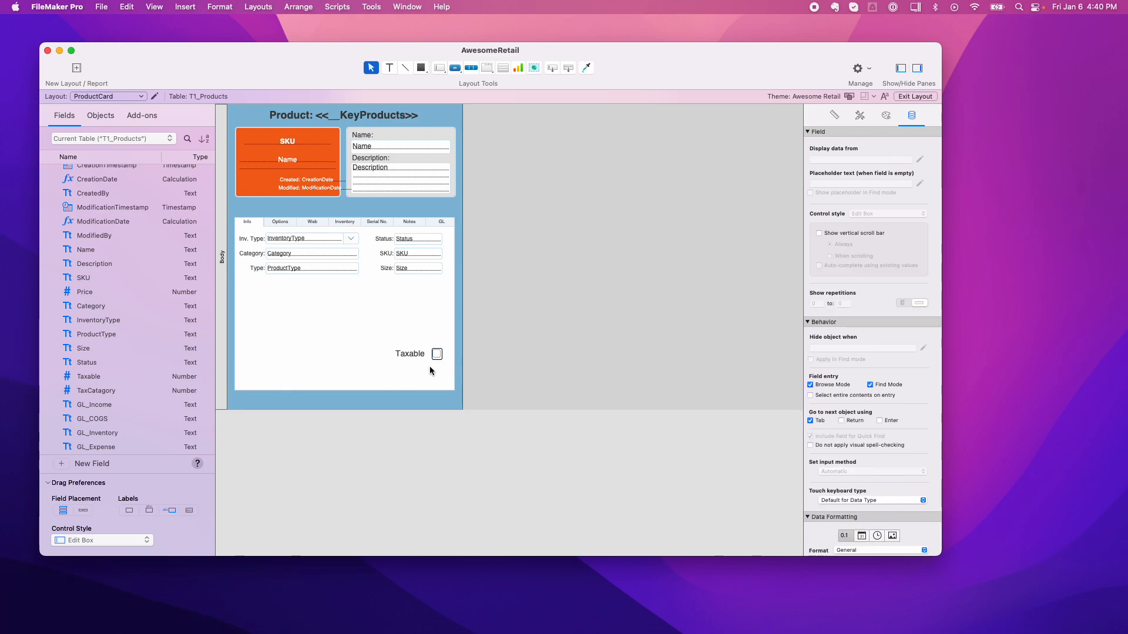